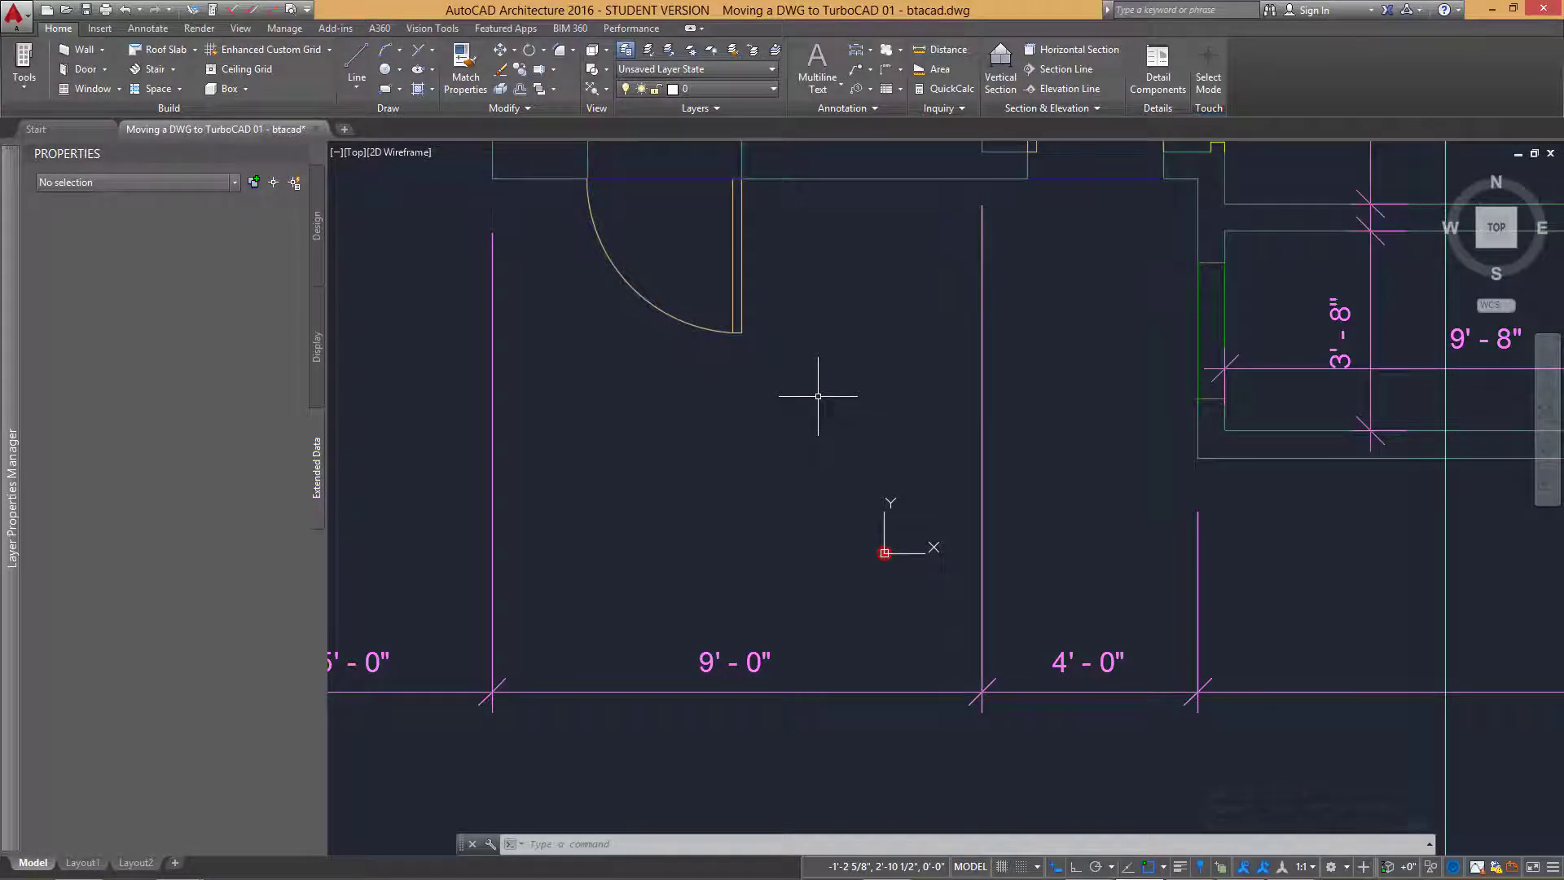
Zoom the drawing to its extents so the whole floor plan and isometric fit in the view.
{"action": "type", "text": "z"}
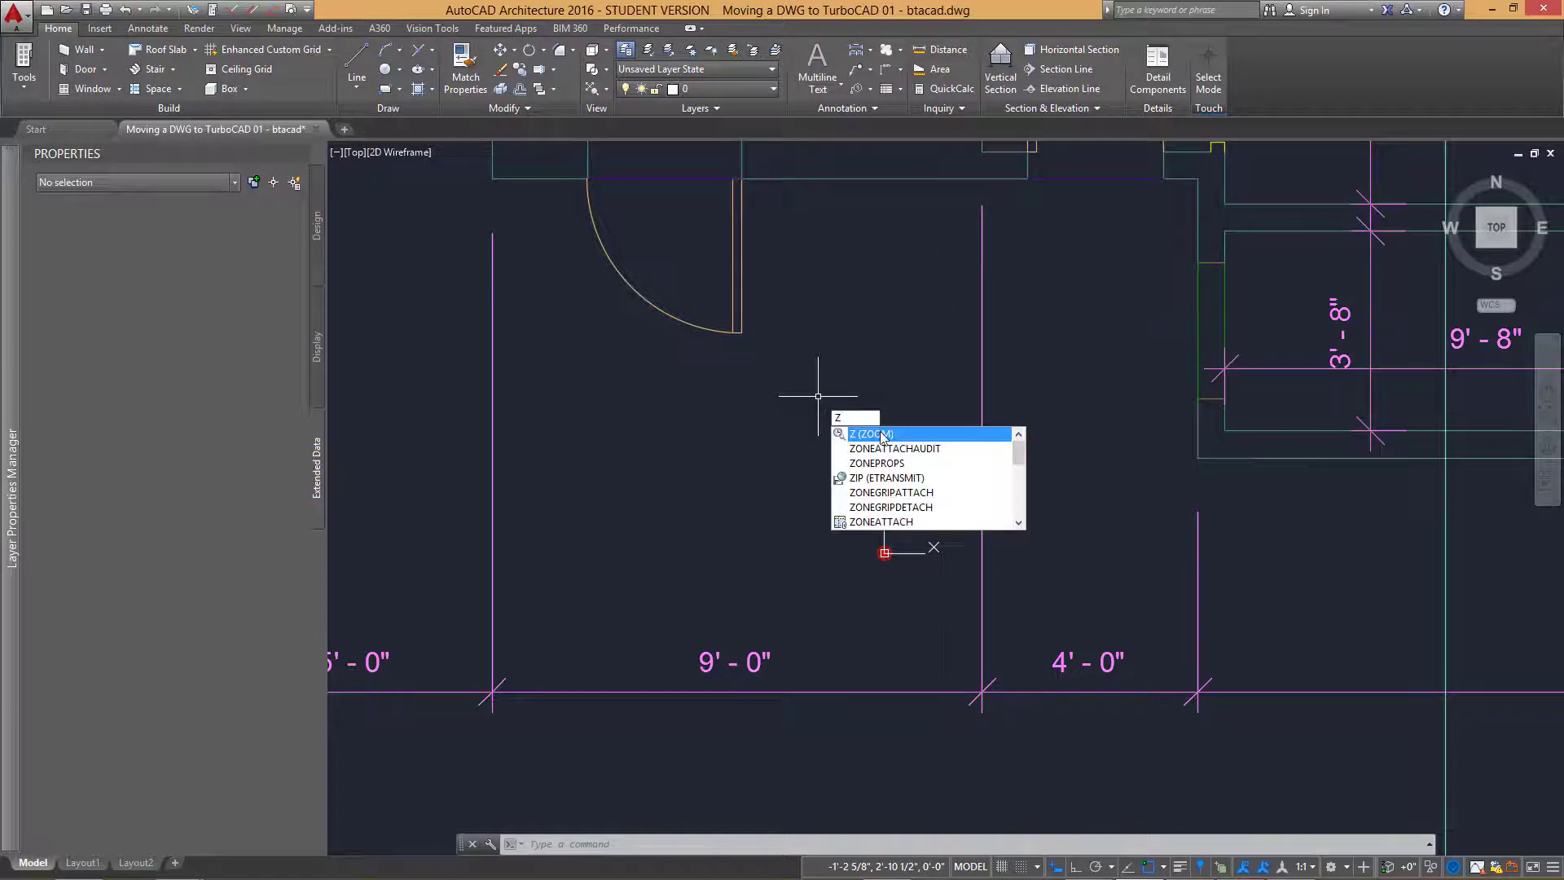
{"action": "left_click", "coordinate": [881, 435]}
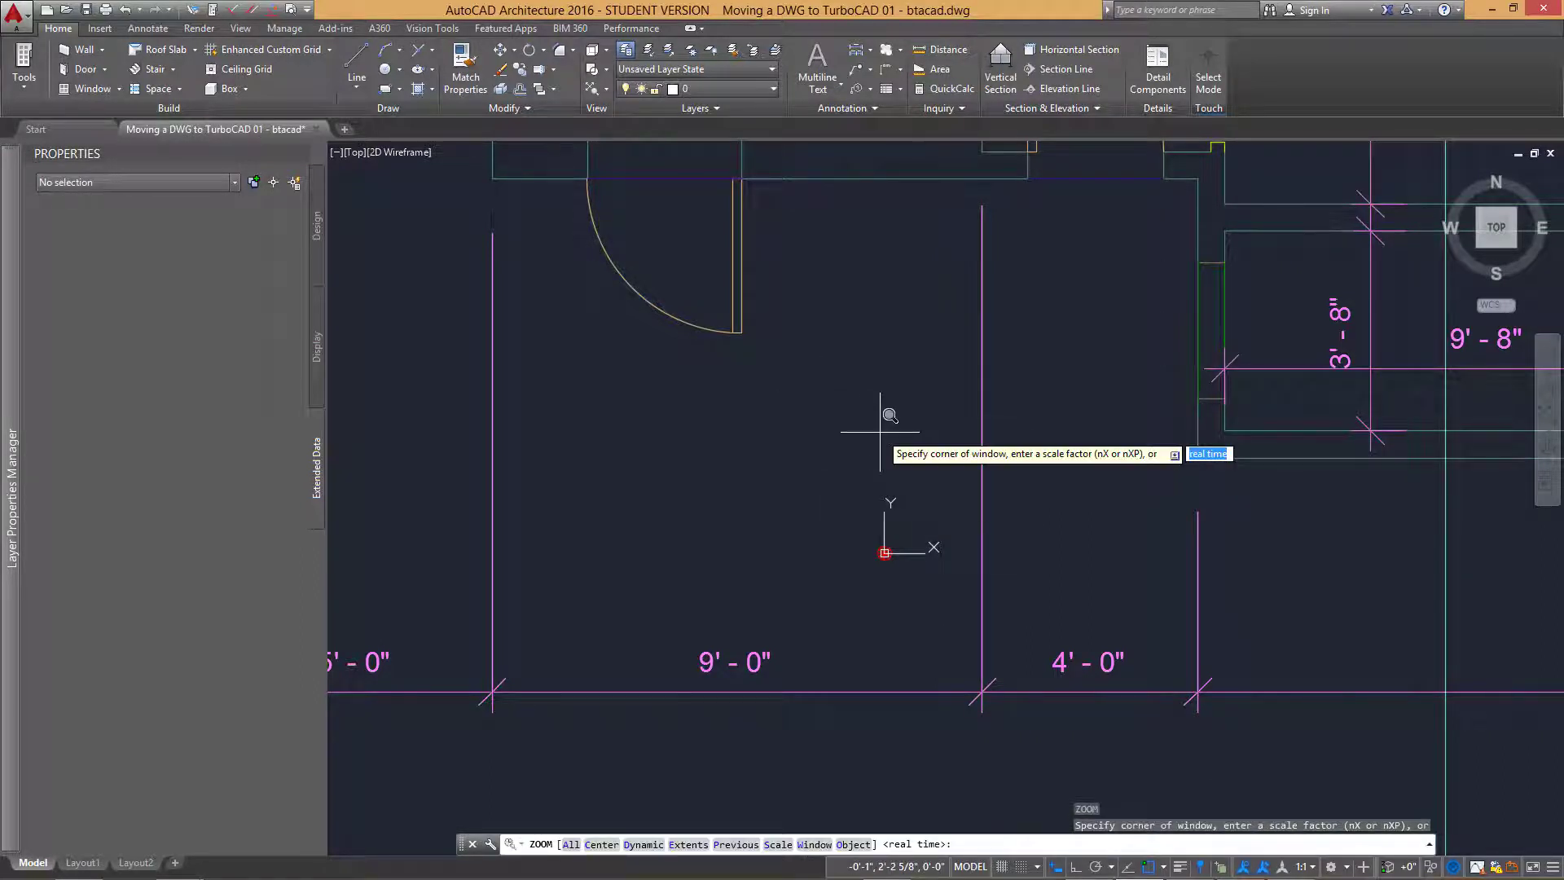
{"action": "left_click", "coordinate": [678, 846]}
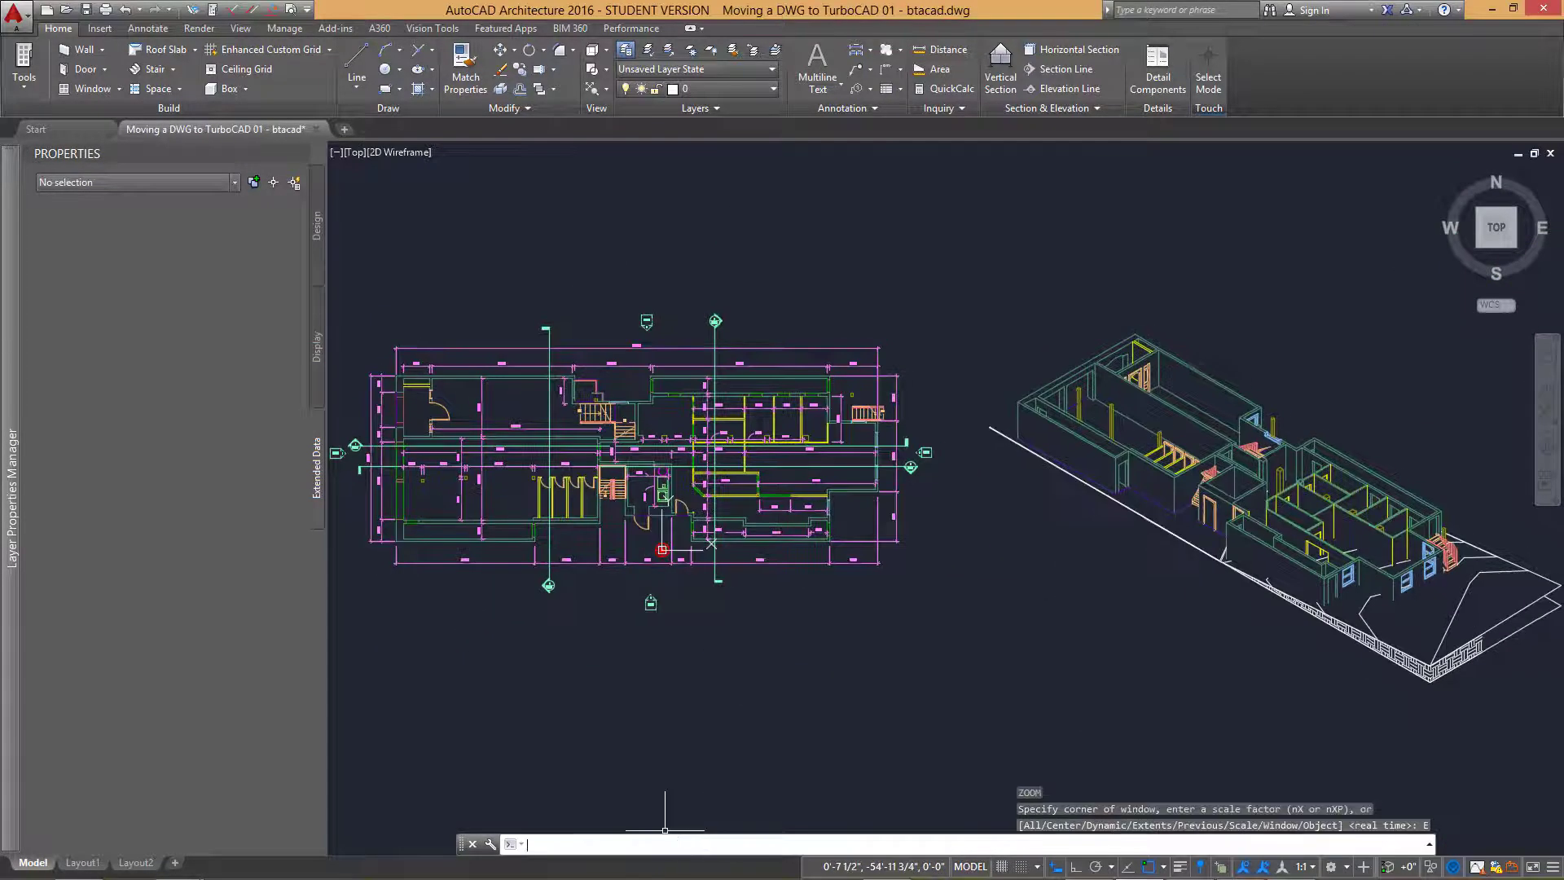
Switch to TurboCAD and open the AutoCAD drawing "Moving a DWG to TurboCAD 01.dwg".
{"action": "key", "text": "alt+Tab"}
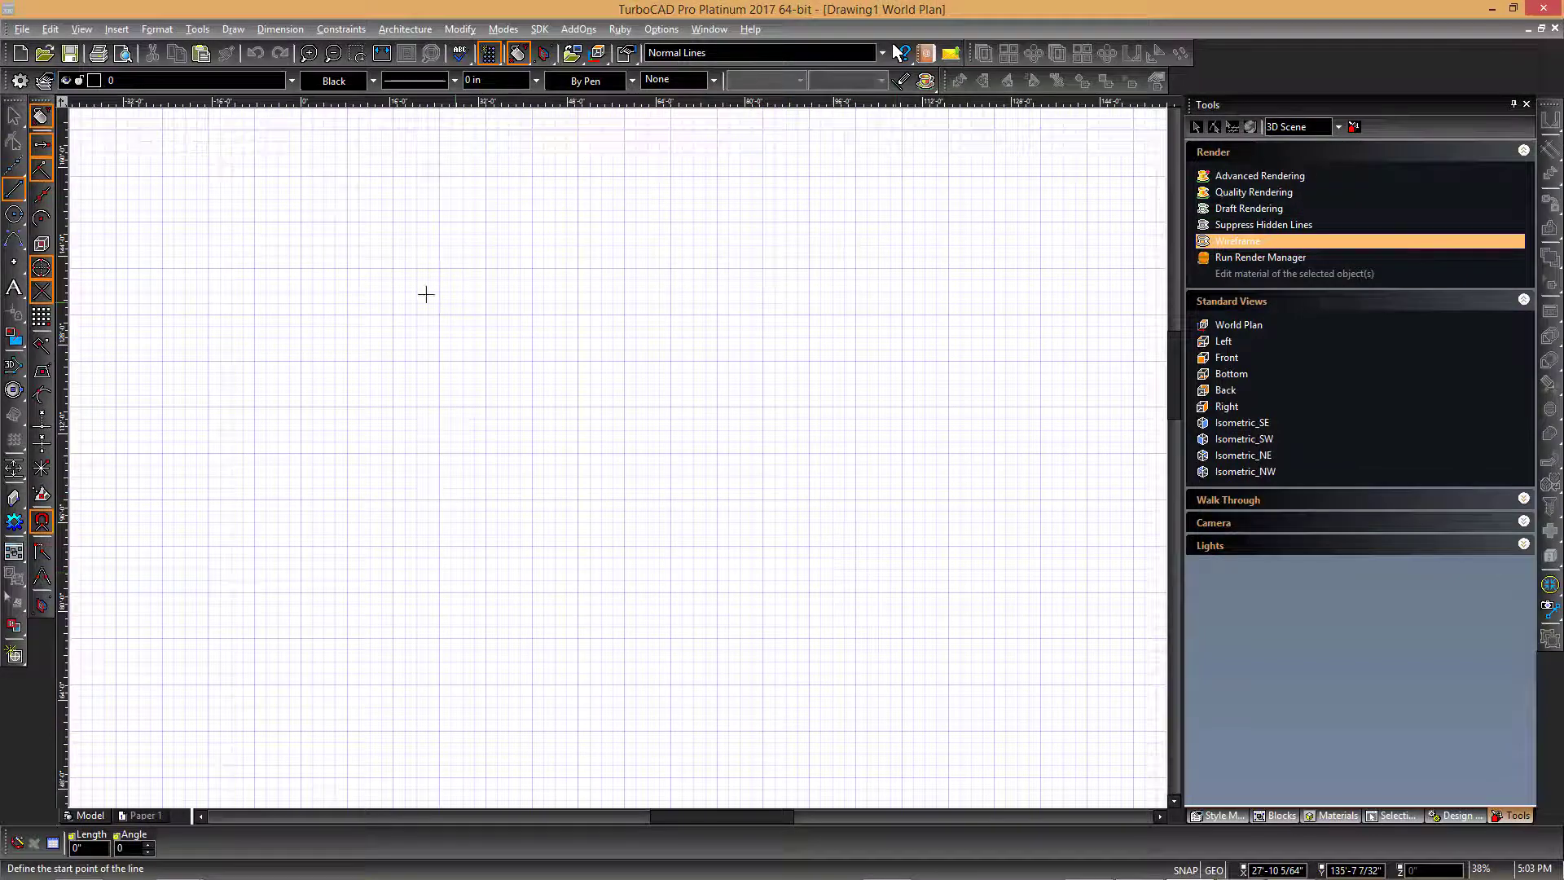
{"action": "left_click", "coordinate": [42, 55]}
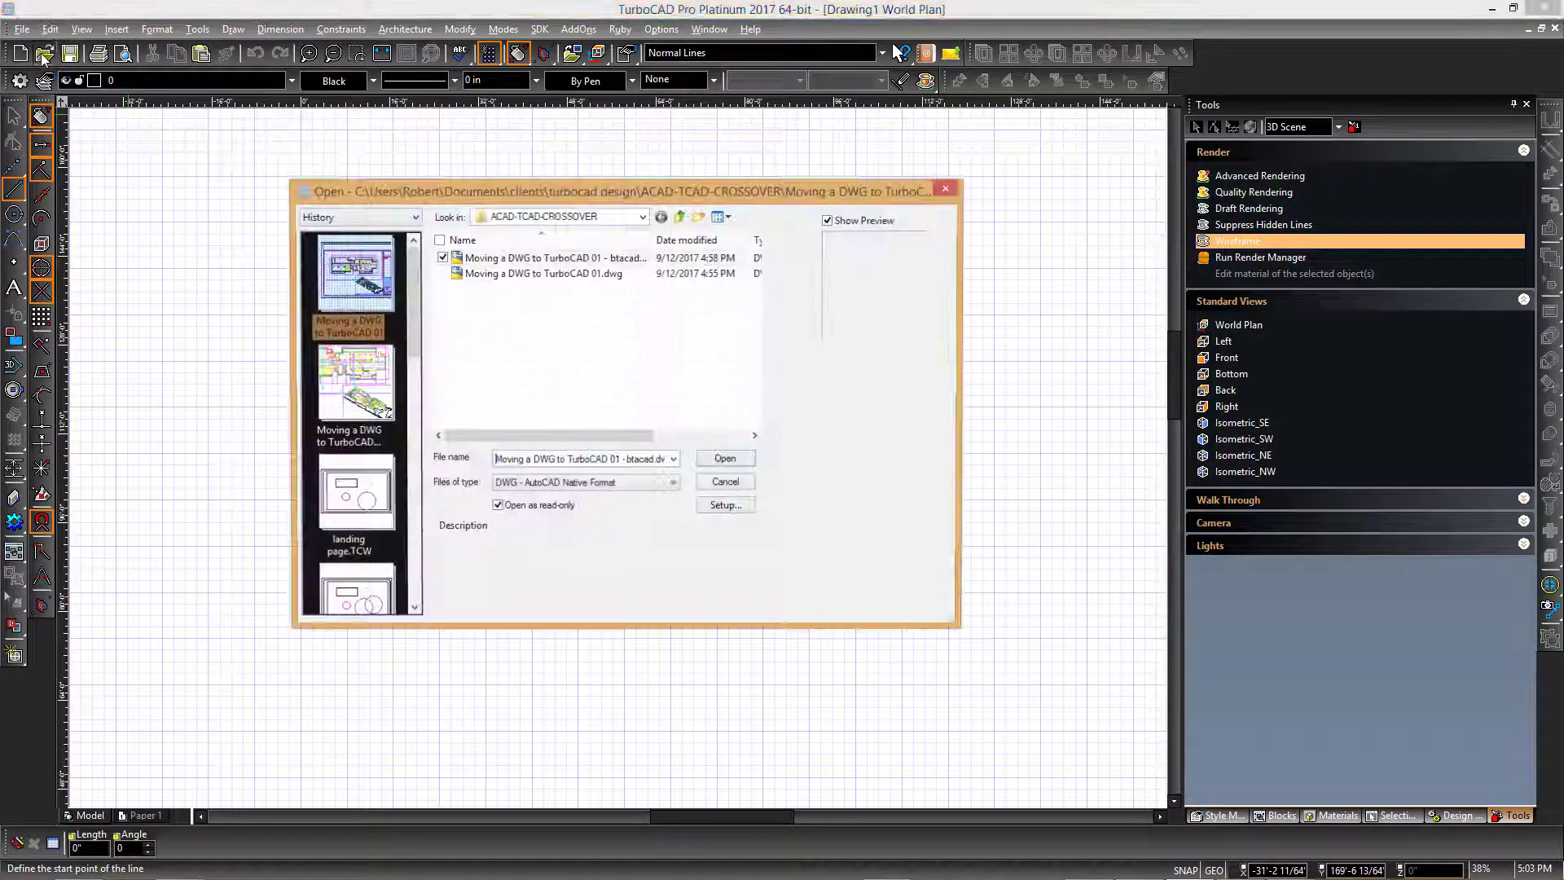
{"action": "left_click", "coordinate": [581, 274]}
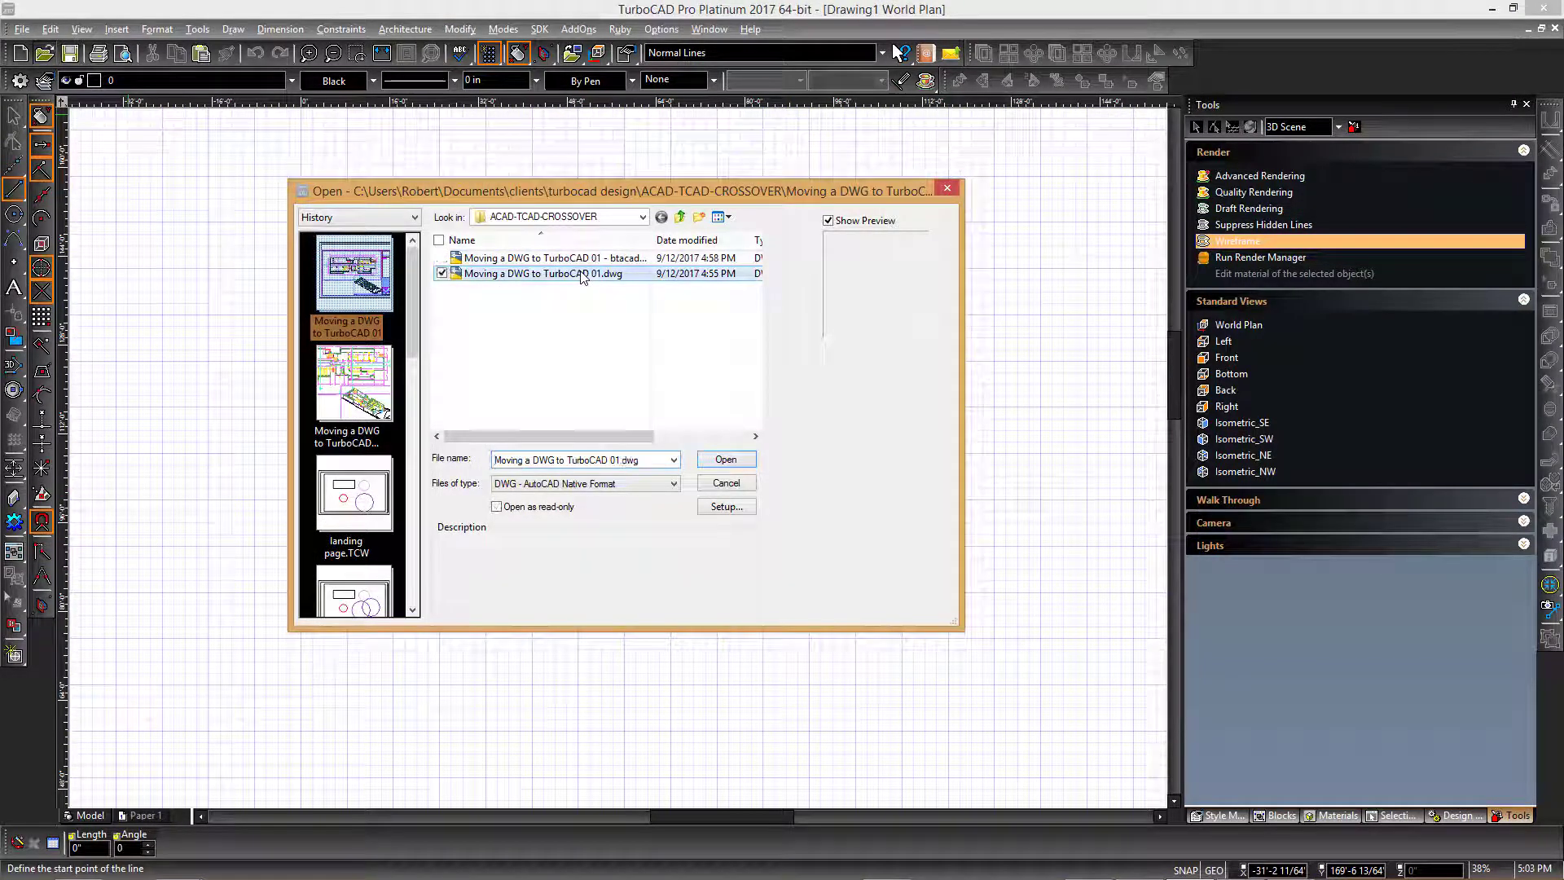
{"action": "left_click", "coordinate": [721, 459]}
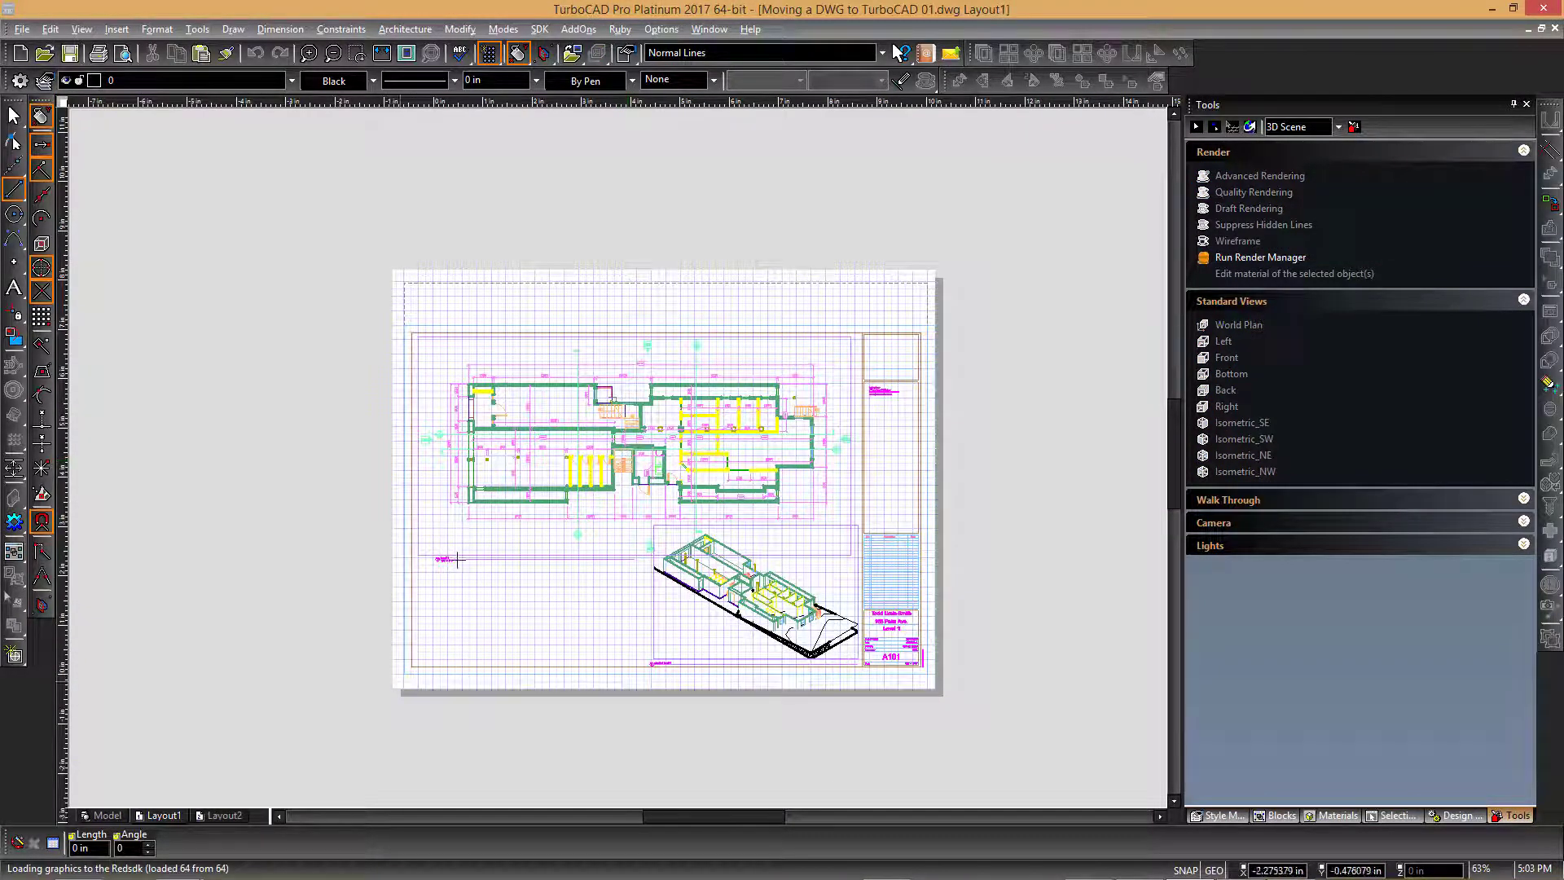
Display model space at full extents and inspect the isometric building view up close and from afar.
{"action": "left_click", "coordinate": [106, 815]}
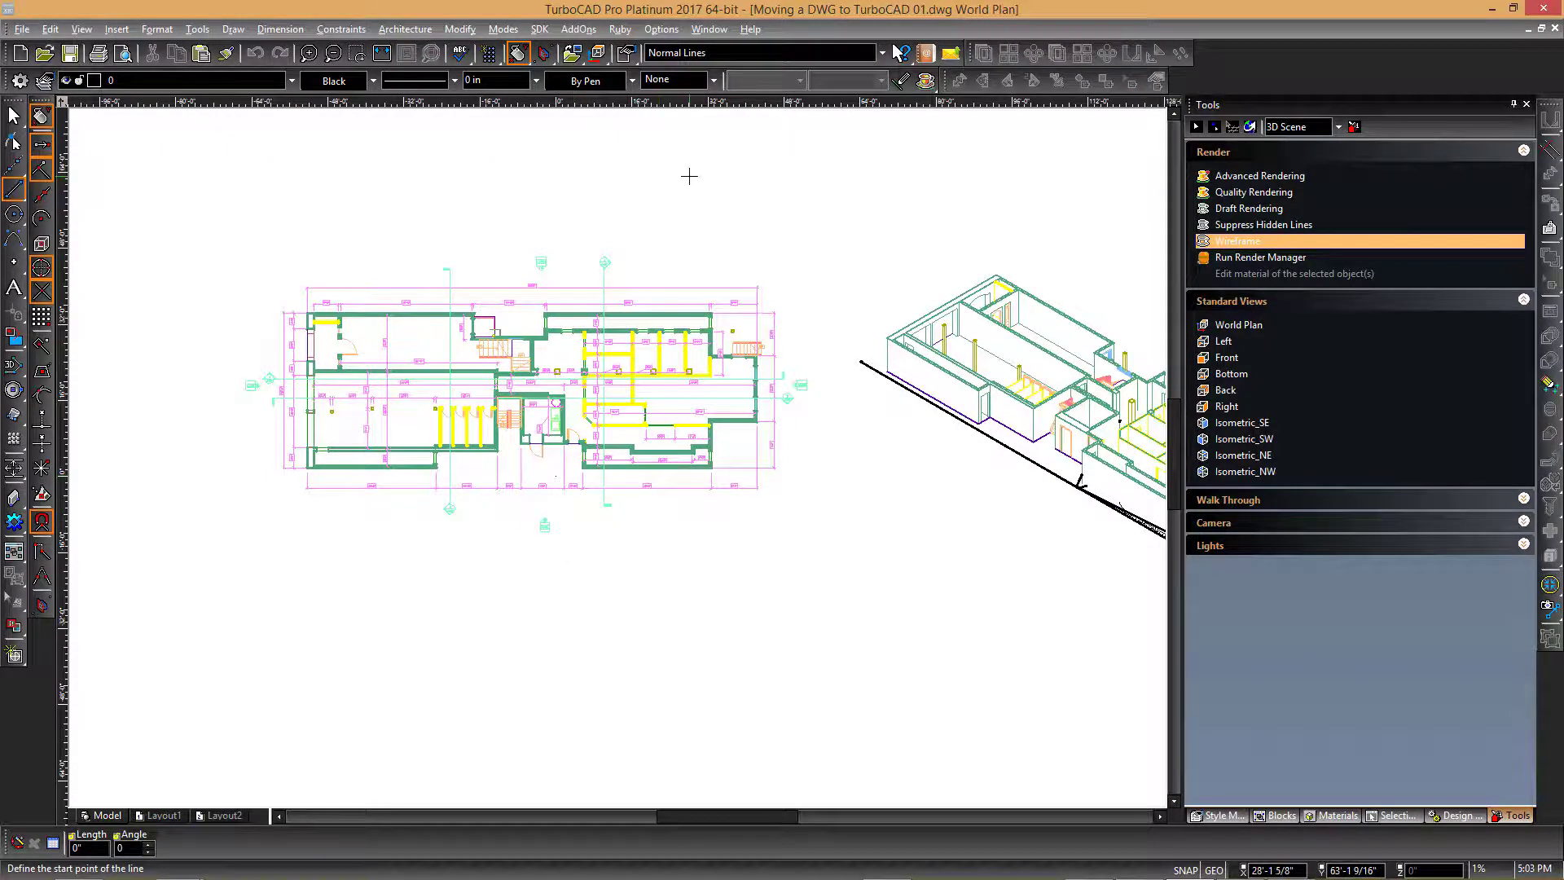
{"action": "left_click", "coordinate": [381, 54]}
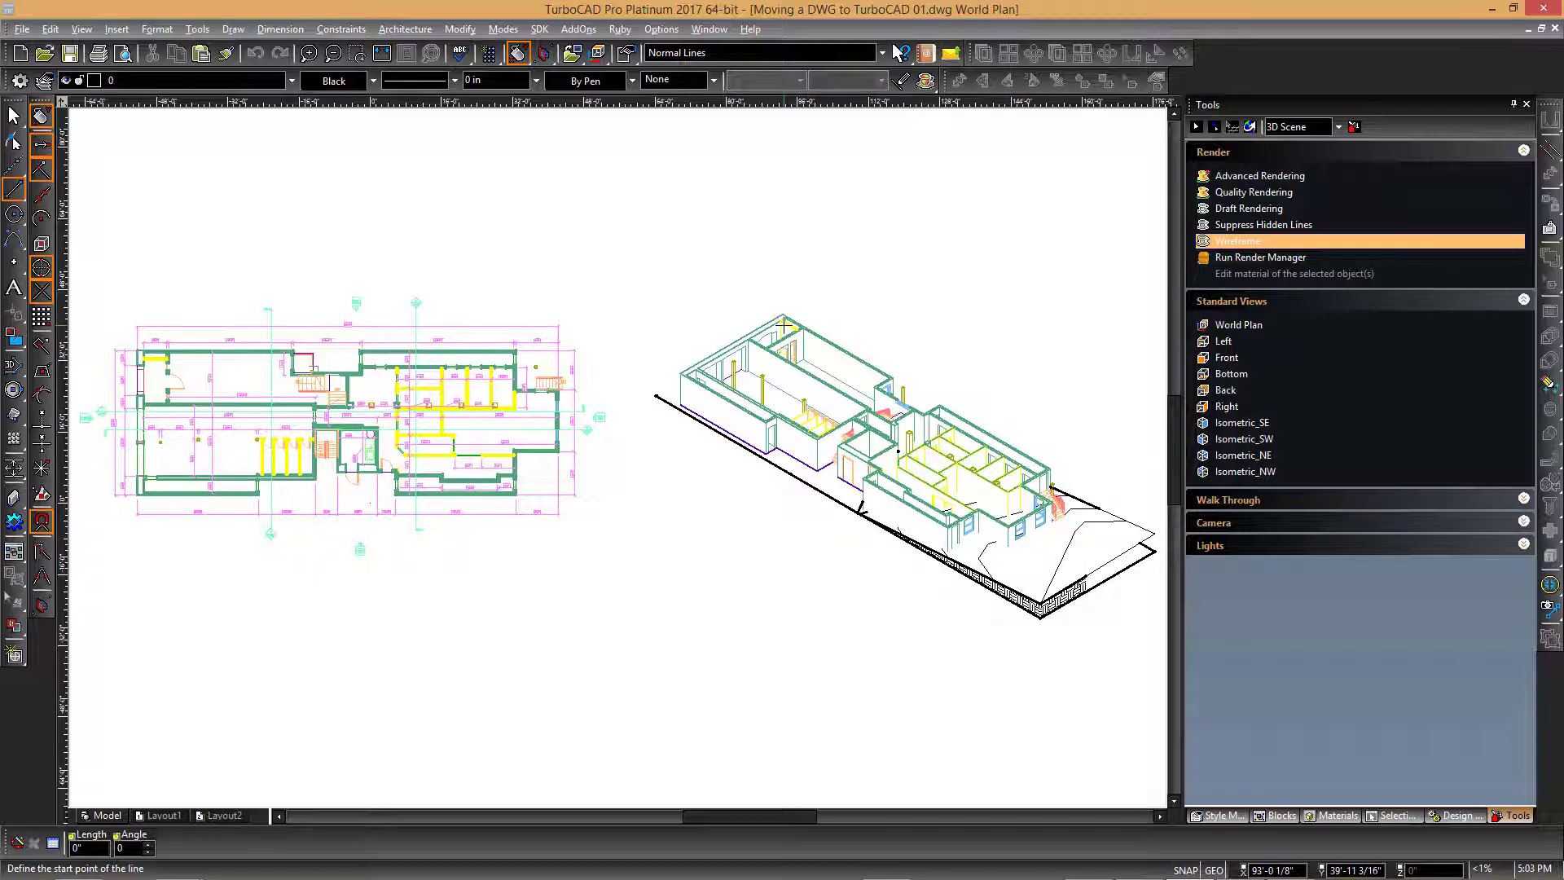
{"action": "scroll", "coordinate": [784, 326], "scroll_direction": "up", "scroll_amount": 6}
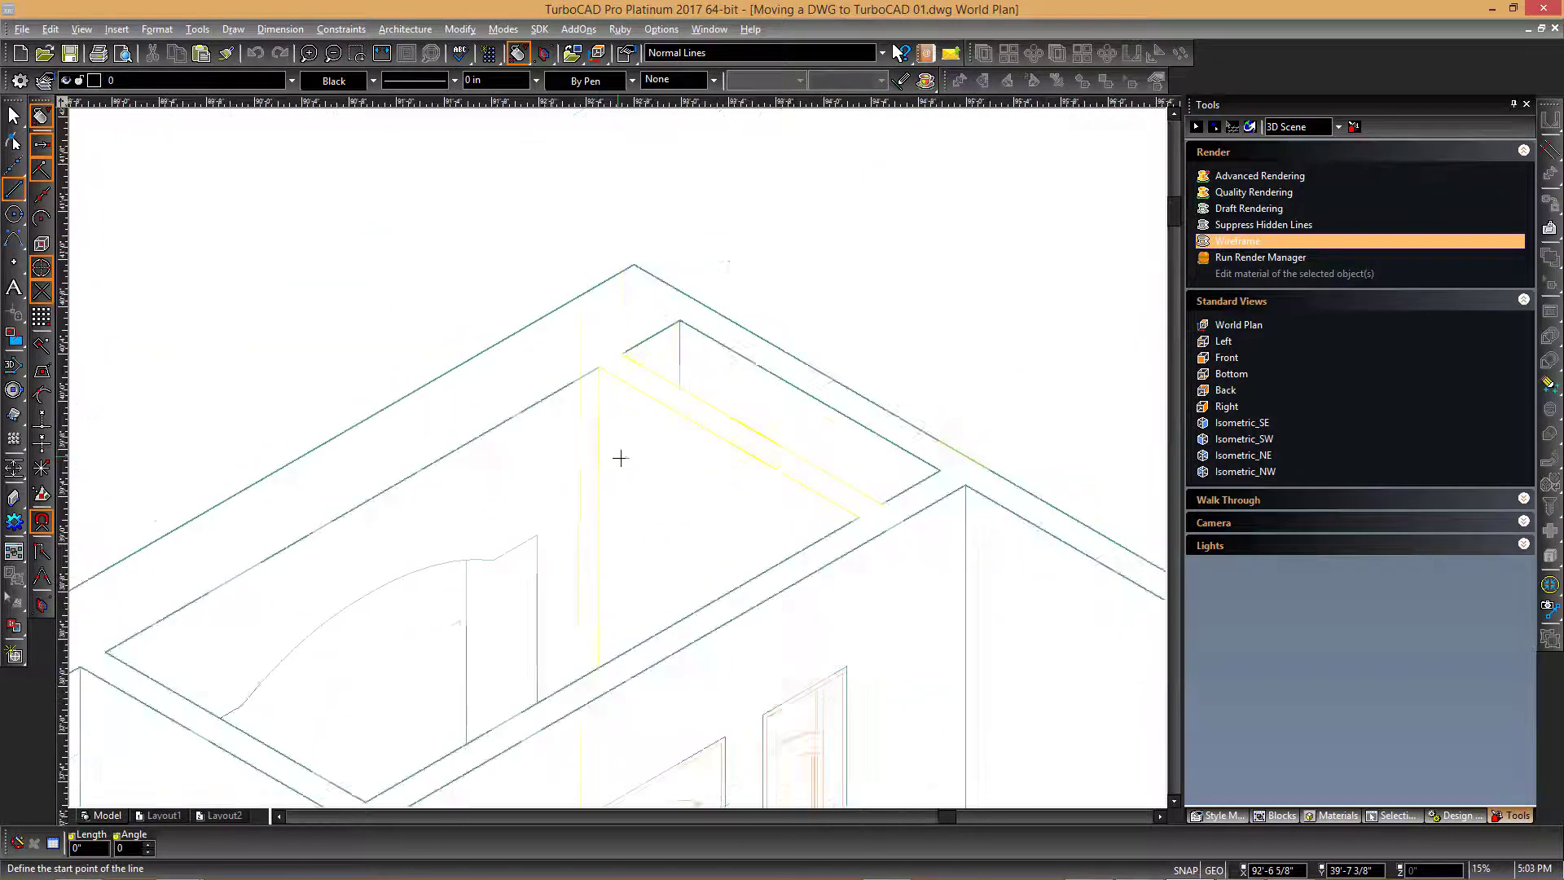
{"action": "scroll", "coordinate": [621, 457], "scroll_direction": "down", "scroll_amount": 6}
{"action": "scroll", "coordinate": [614, 454], "scroll_direction": "up", "scroll_amount": 2}
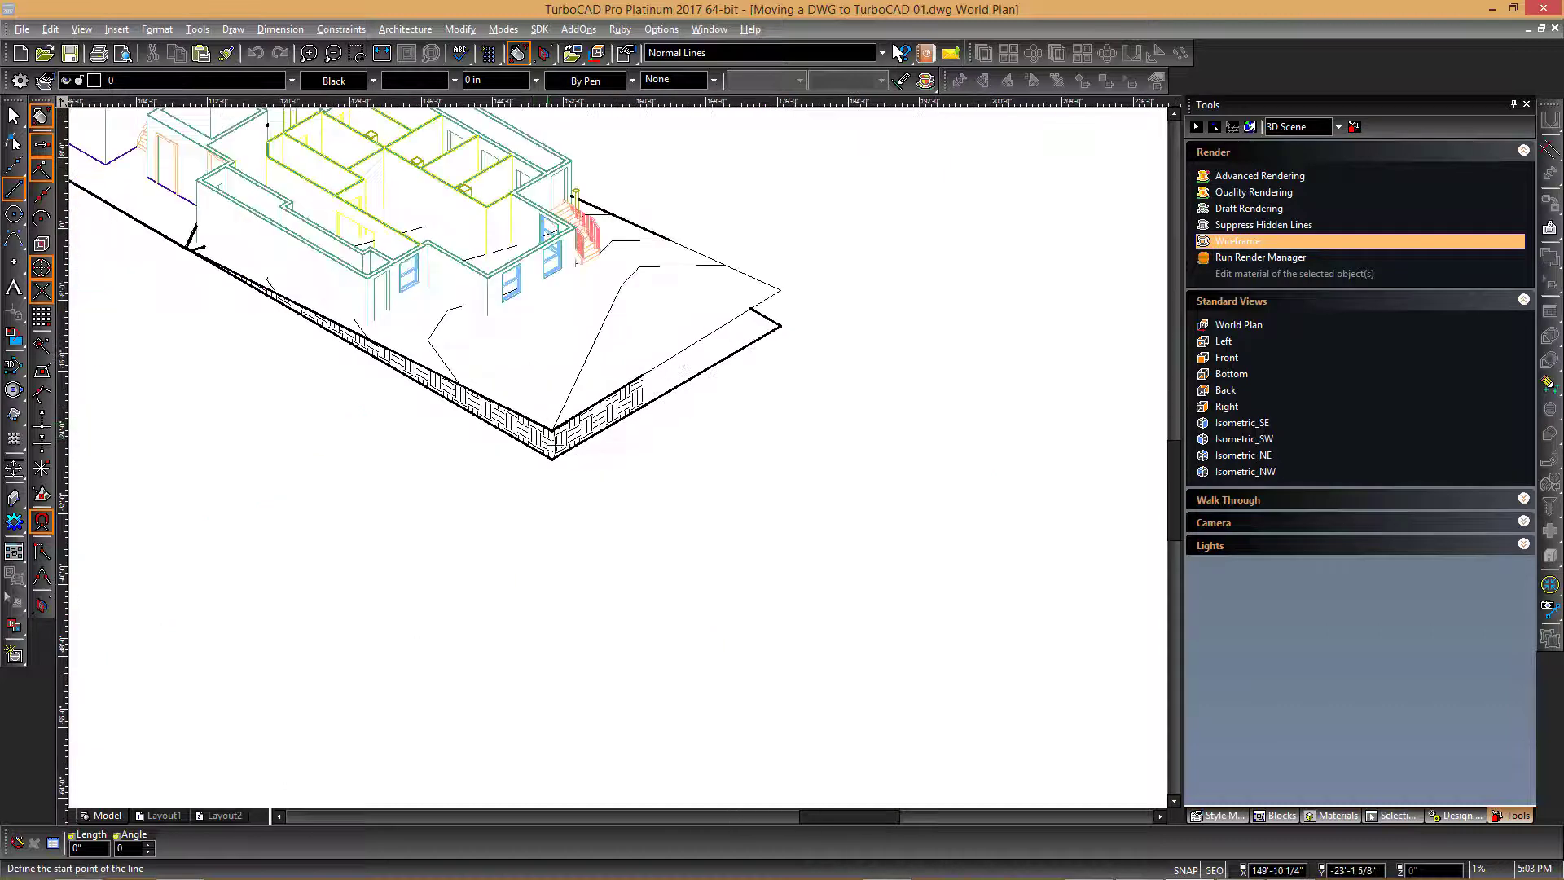
{"action": "scroll", "coordinate": [551, 451], "scroll_direction": "up", "scroll_amount": 2}
{"action": "scroll", "coordinate": [552, 450], "scroll_direction": "down", "scroll_amount": 5}
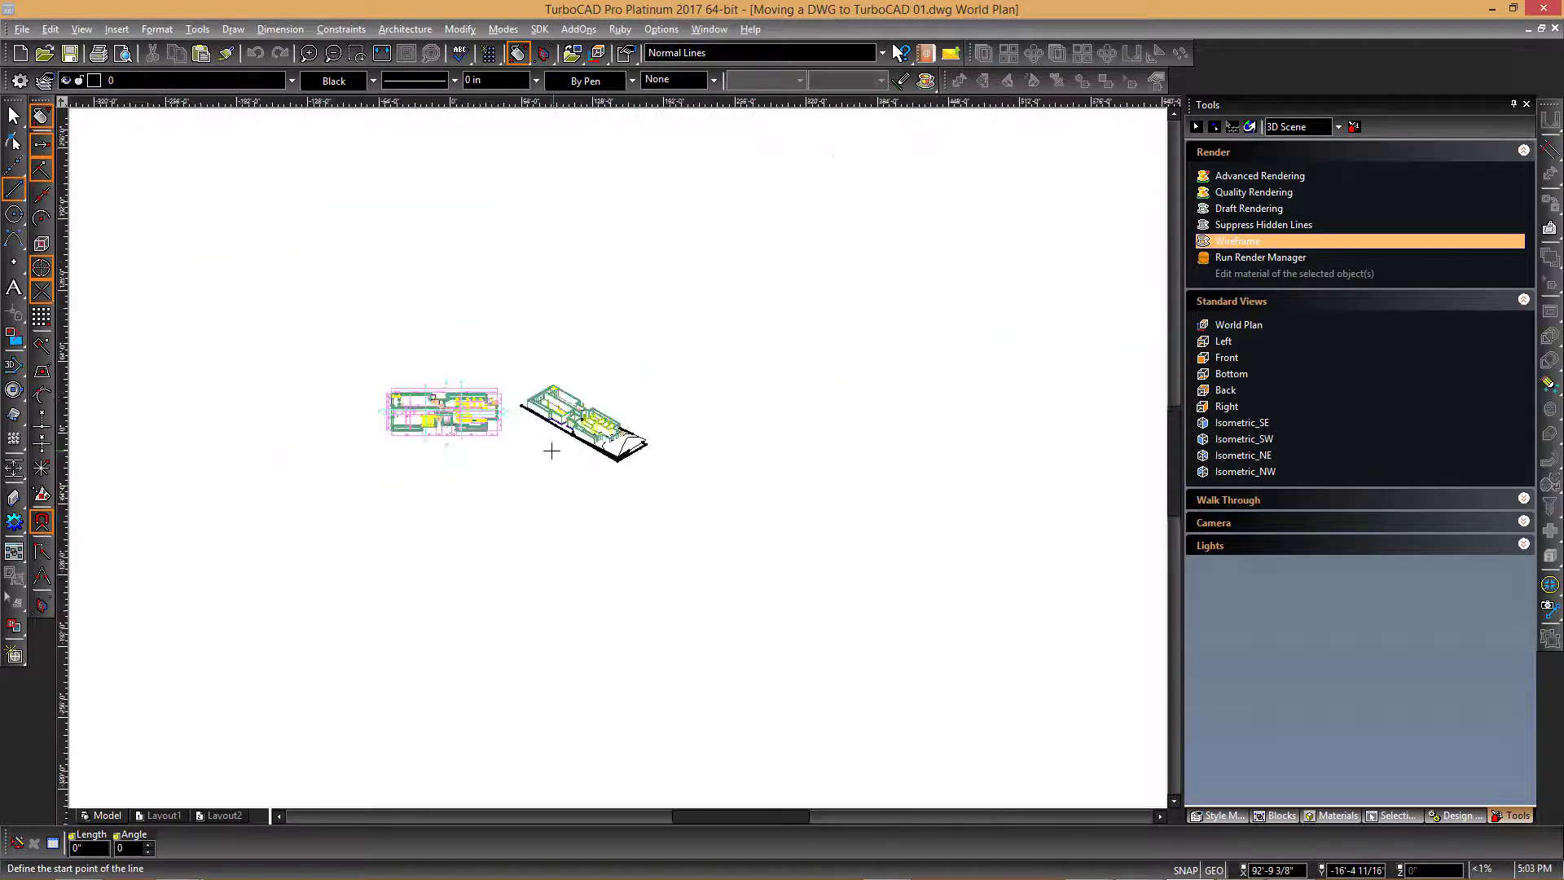
Switch to AutoCAD Architecture and examine the floor plan by zooming and panning with the mouse wheel.
{"action": "key", "text": "alt+Tab"}
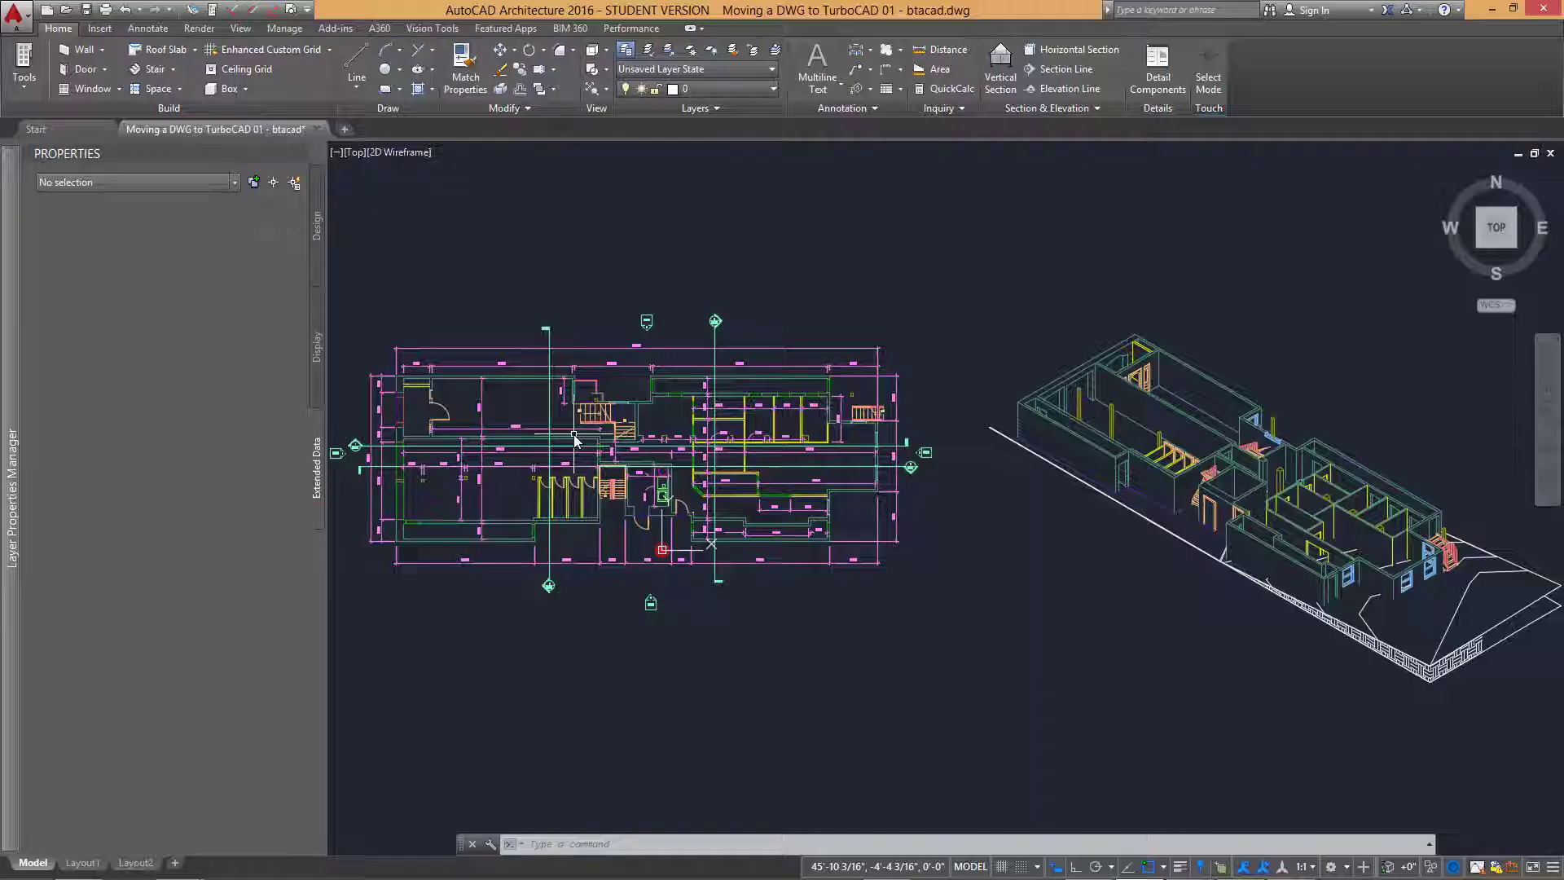
{"action": "scroll", "coordinate": [401, 387], "scroll_direction": "up", "scroll_amount": 2}
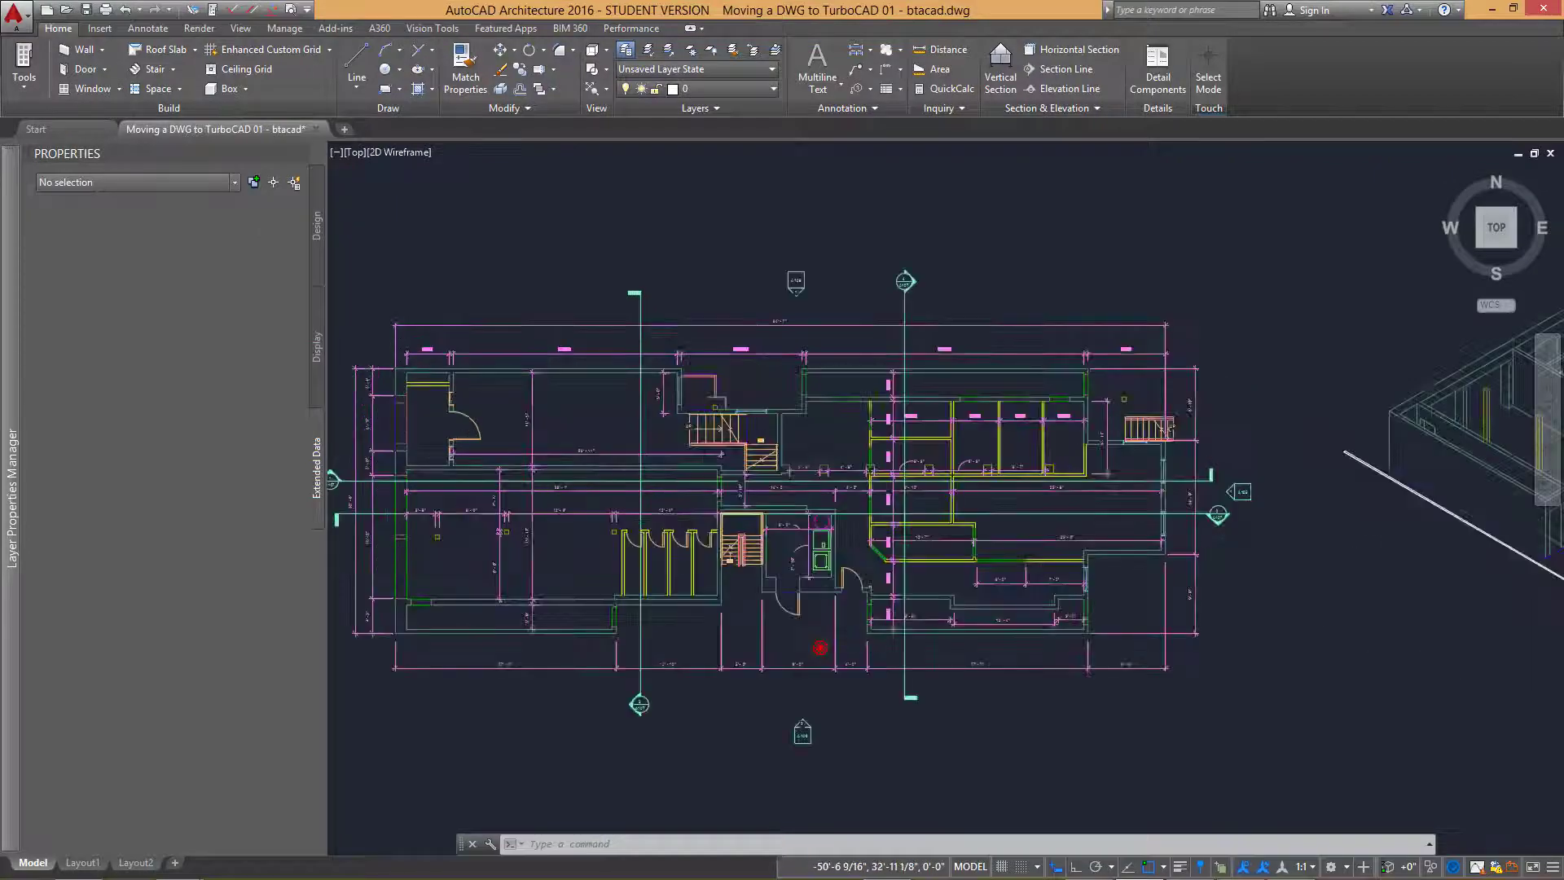
{"action": "scroll", "coordinate": [374, 356], "scroll_direction": "up", "scroll_amount": 4}
{"action": "scroll", "coordinate": [374, 339], "scroll_direction": "down", "scroll_amount": 7}
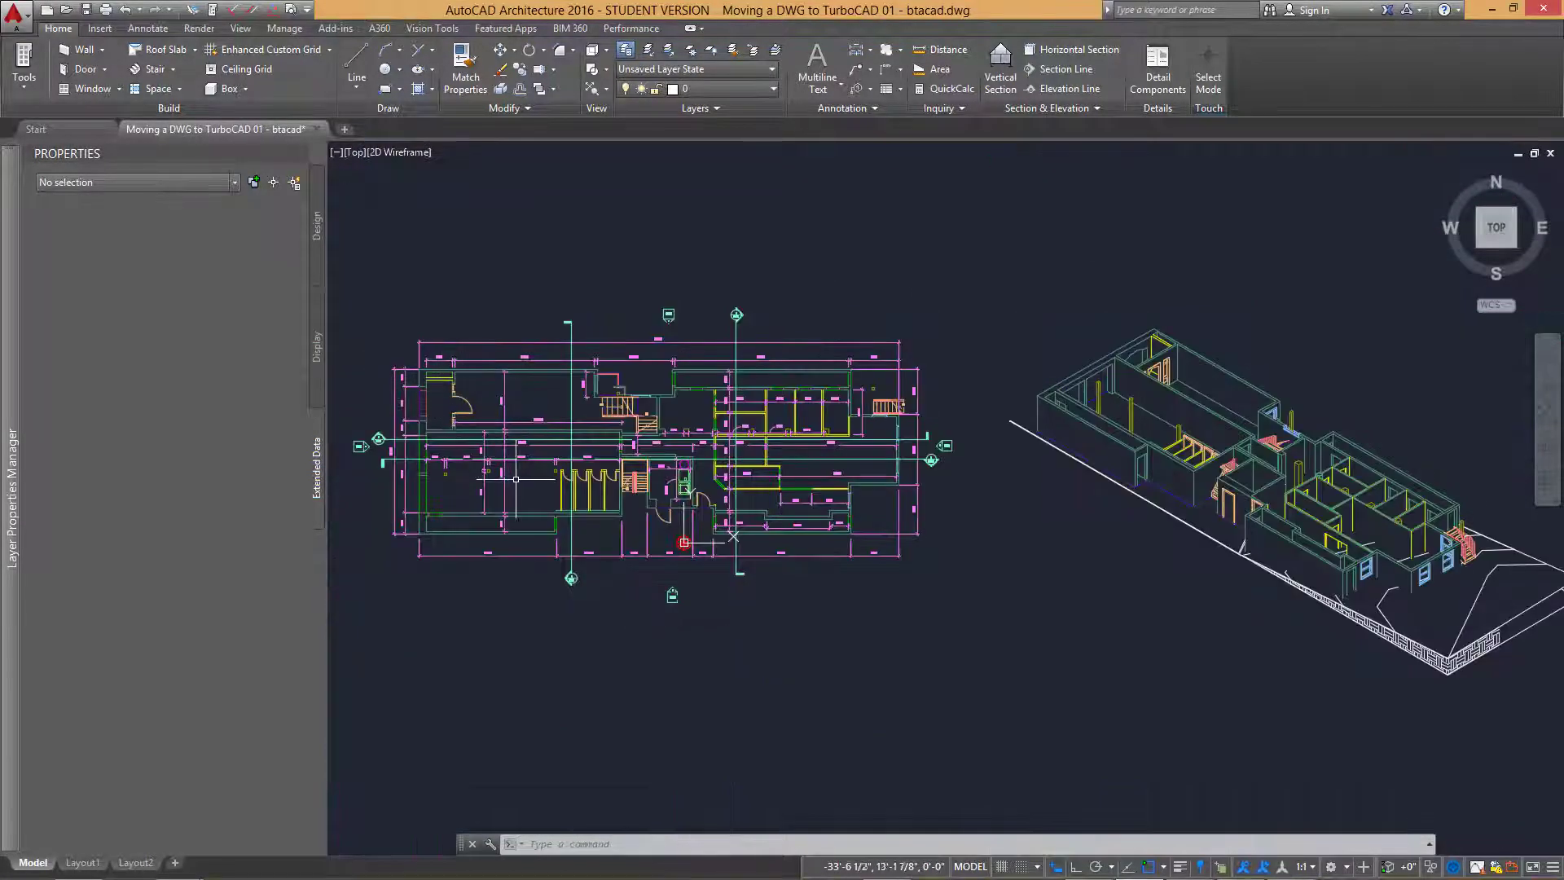
{"action": "scroll", "coordinate": [515, 479], "scroll_direction": "up", "scroll_amount": 3}
{"action": "scroll", "coordinate": [668, 717], "scroll_direction": "down", "scroll_amount": 3}
{"action": "scroll", "coordinate": [961, 554], "scroll_direction": "up", "scroll_amount": 4}
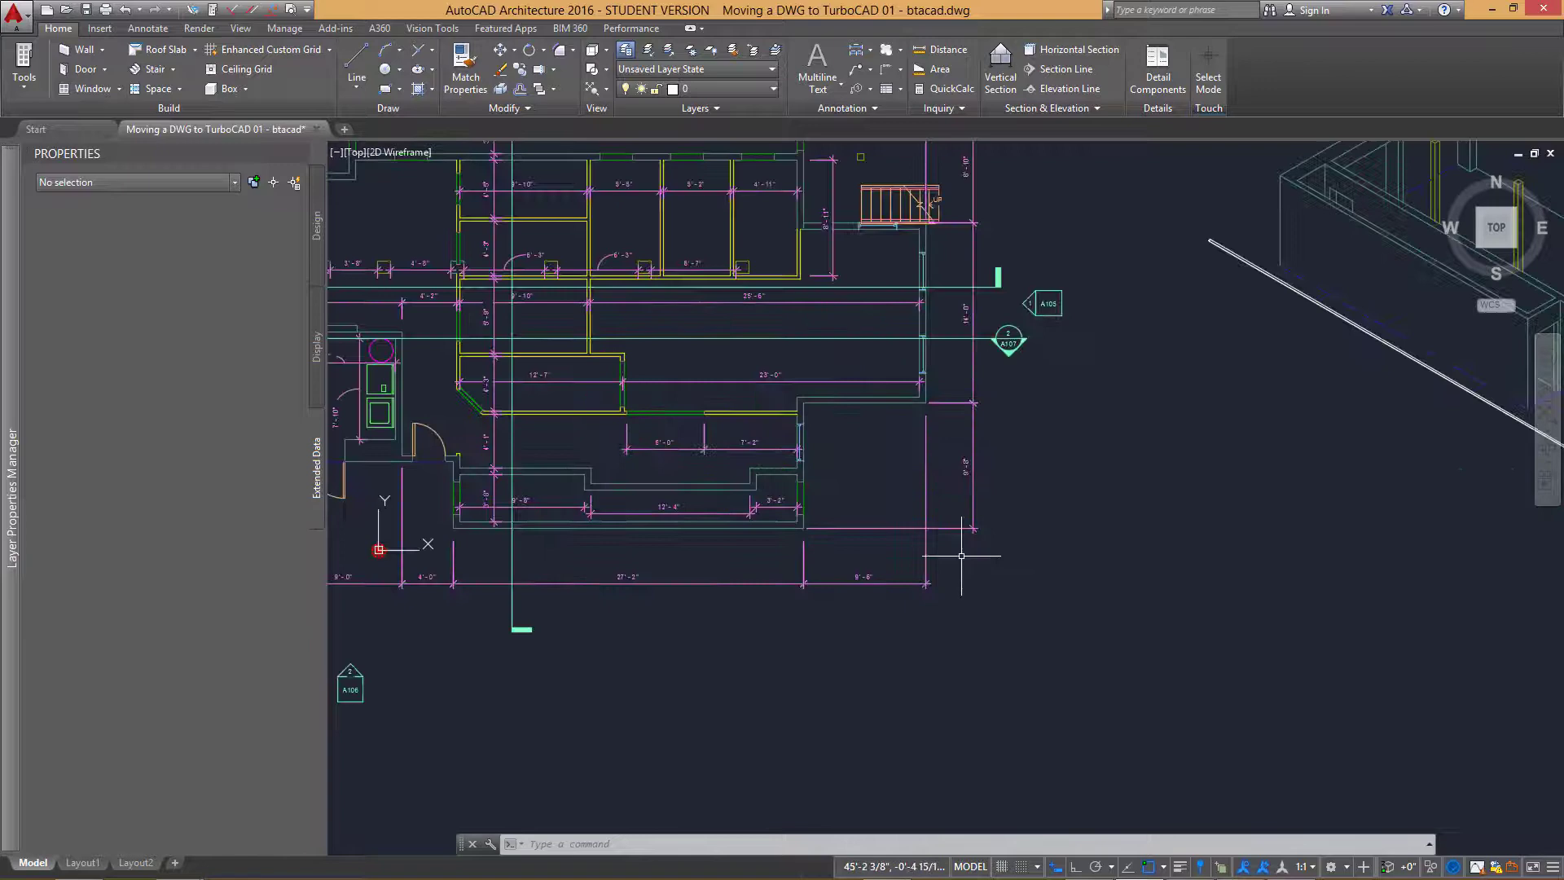
{"action": "scroll", "coordinate": [814, 464], "scroll_direction": "up", "scroll_amount": 2}
{"action": "scroll", "coordinate": [878, 440], "scroll_direction": "down", "scroll_amount": 6}
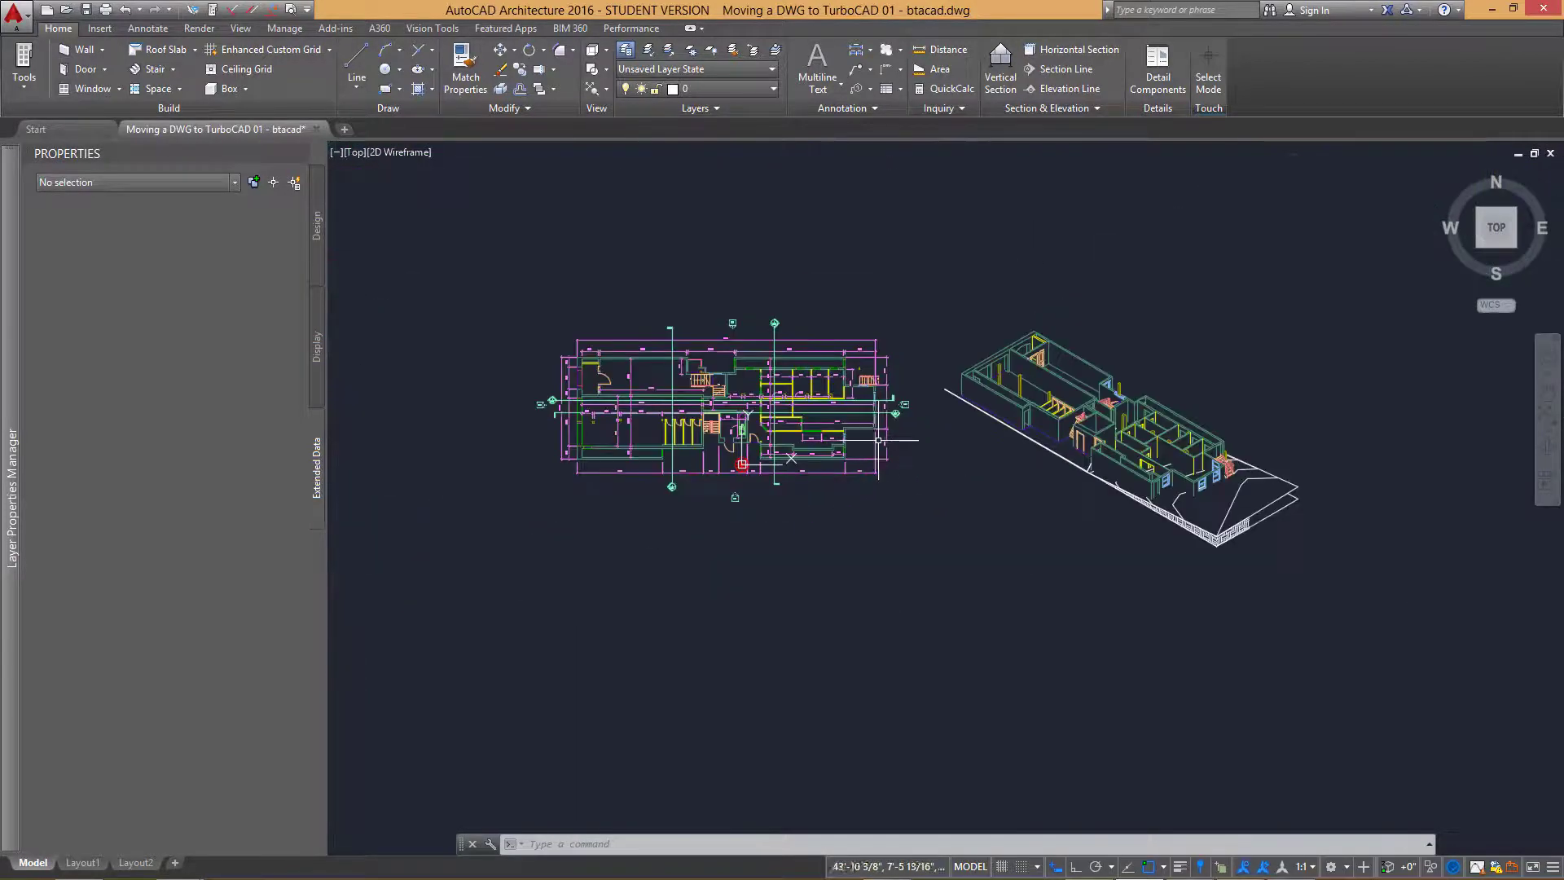
{"action": "scroll", "coordinate": [878, 440], "scroll_direction": "up", "scroll_amount": 6}
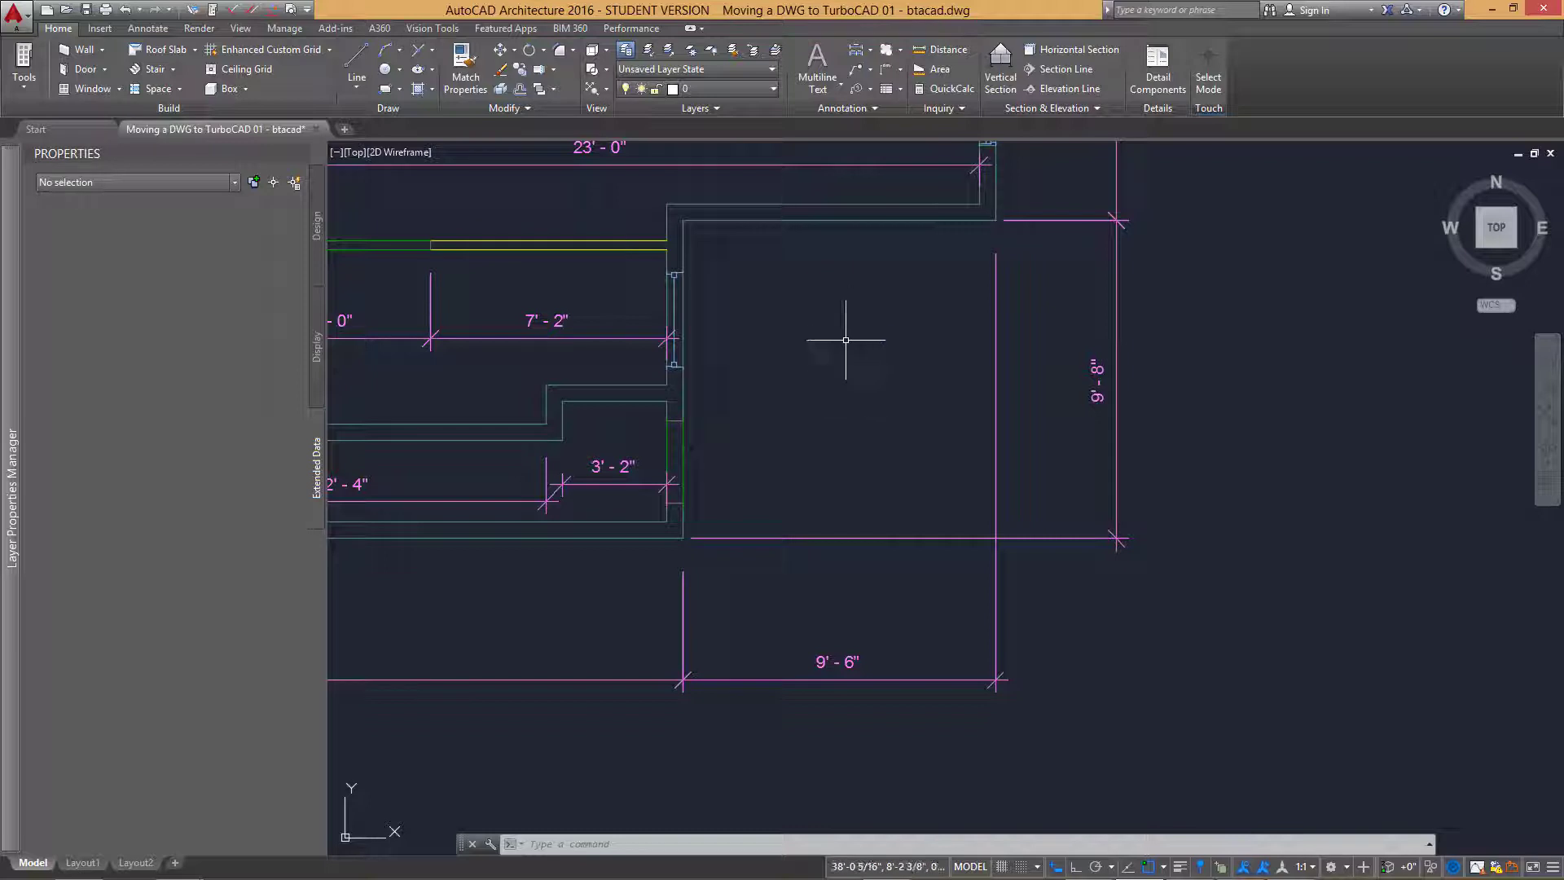
{"action": "middle_click_drag", "start_coordinate": [777, 318], "coordinate": [838, 341]}
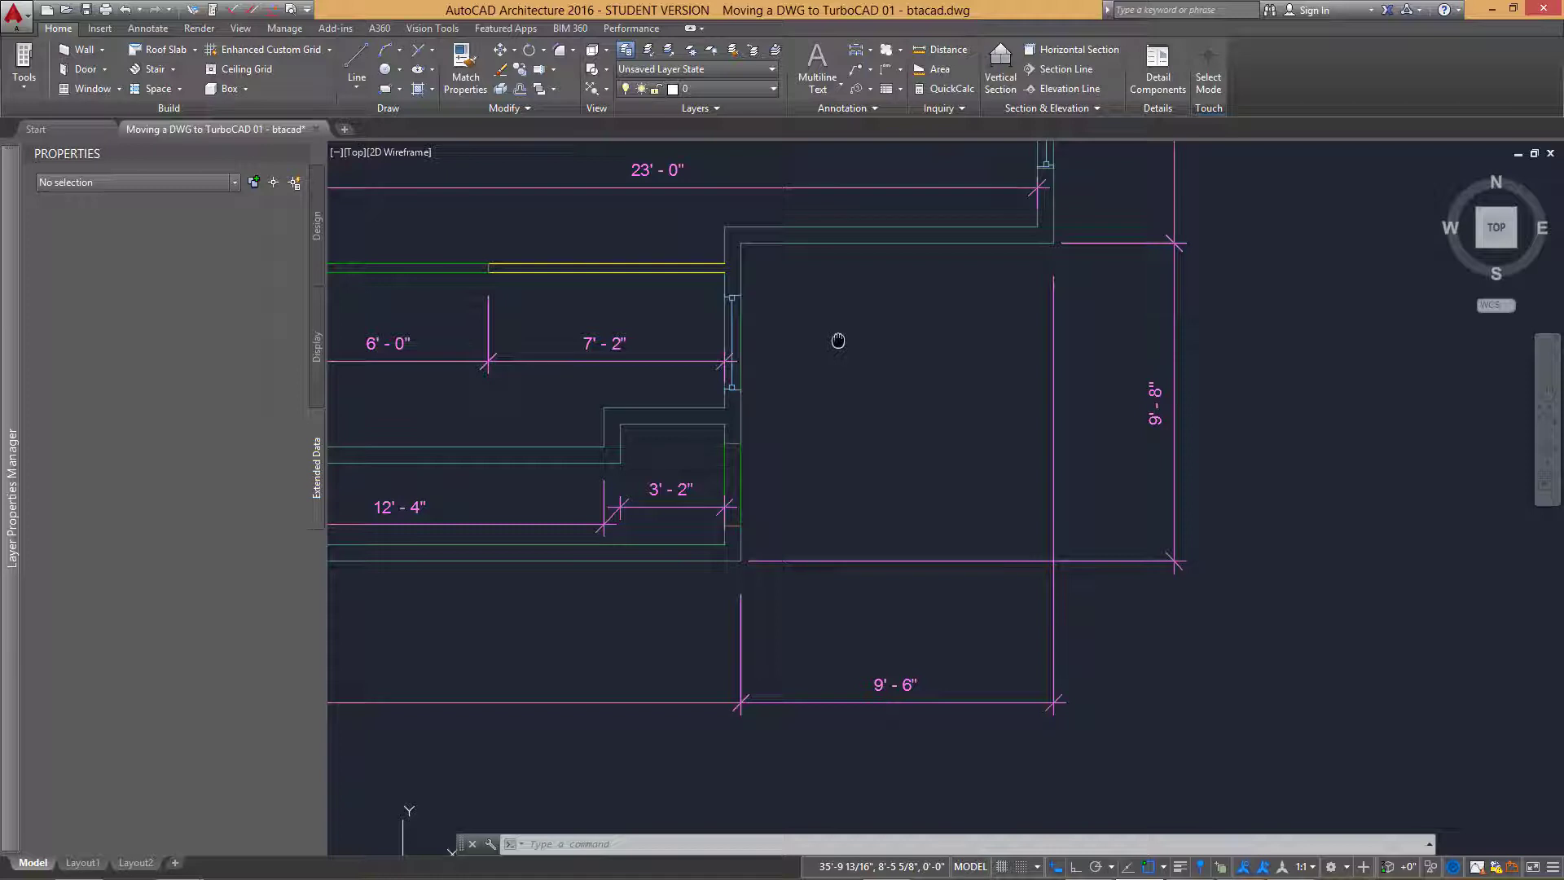
{"action": "mouse_move", "coordinate": [838, 341]}
{"action": "middle_mouse_down"}
{"action": "mouse_move", "coordinate": [926, 405]}
{"action": "mouse_move", "coordinate": [1166, 457]}
{"action": "mouse_move", "coordinate": [1277, 434]}
{"action": "mouse_move", "coordinate": [1172, 377]}
{"action": "mouse_move", "coordinate": [1124, 412]}
{"action": "mouse_move", "coordinate": [604, 332]}
{"action": "mouse_move", "coordinate": [879, 399]}
{"action": "middle_mouse_up"}
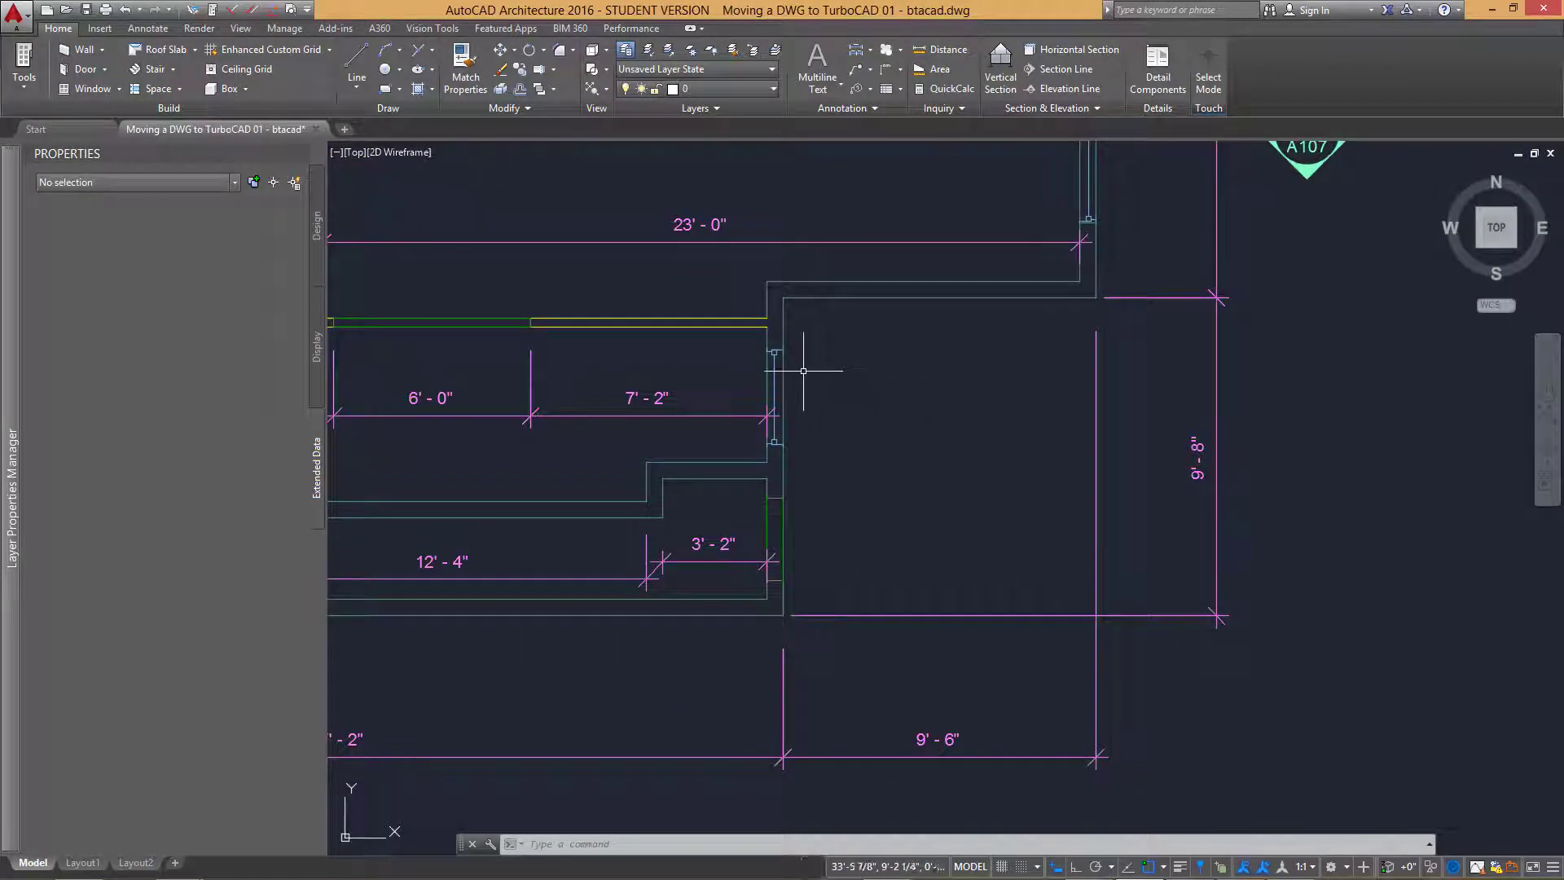
Switch back to TurboCAD and examine how the mouse wheel zooms and moves the floor plan view.
{"action": "key", "text": "alt+Tab"}
{"action": "key", "text": "alt+Tab"}
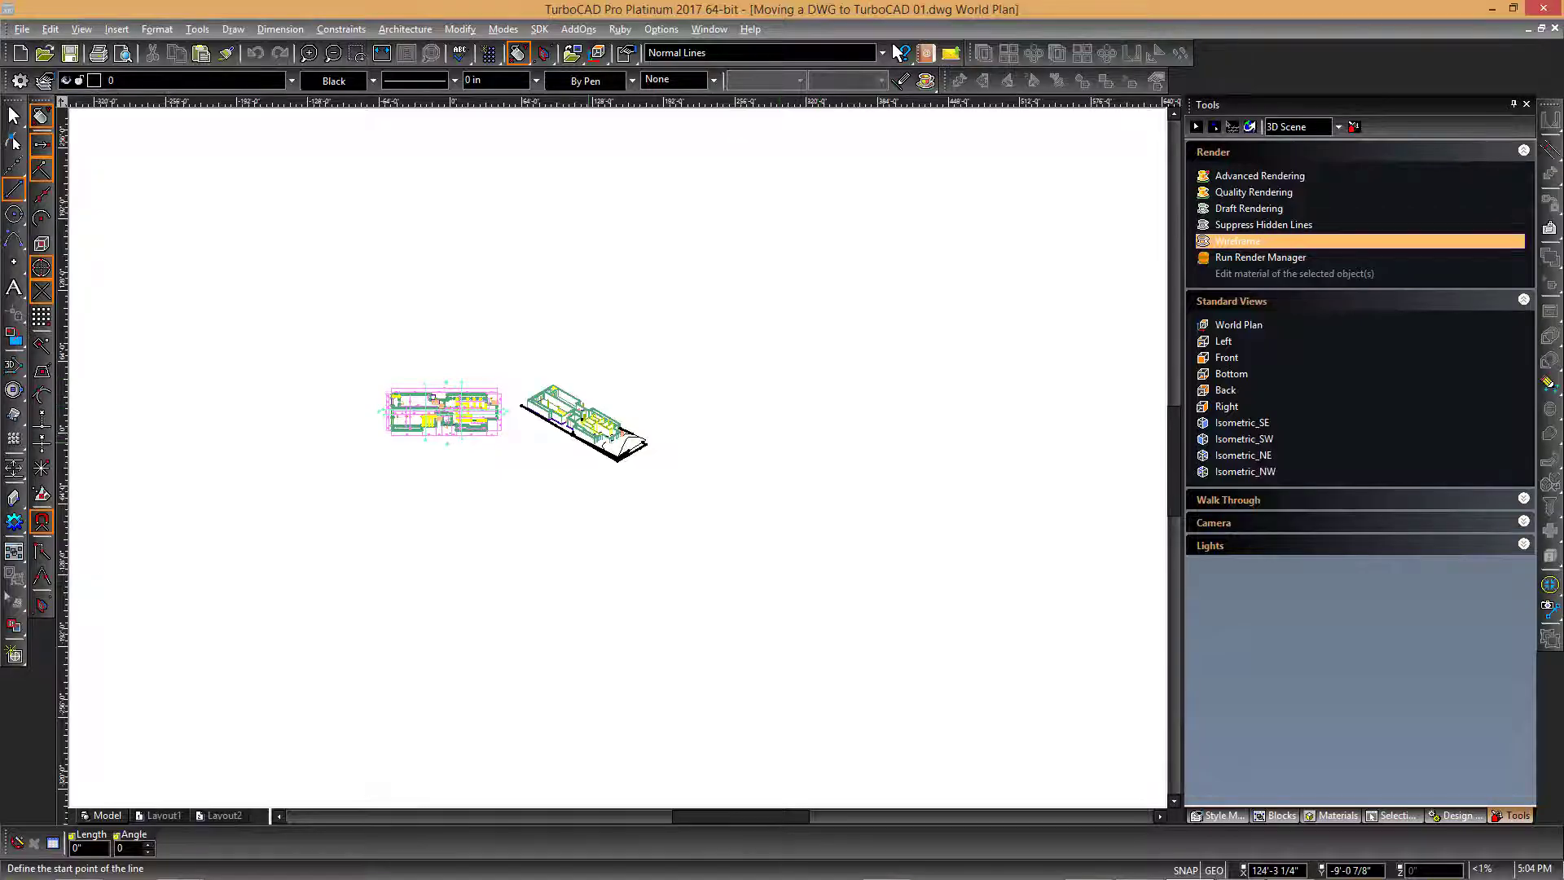
{"action": "scroll", "coordinate": [422, 411], "scroll_direction": "up", "scroll_amount": 6}
{"action": "scroll", "coordinate": [330, 597], "scroll_direction": "up", "scroll_amount": 2}
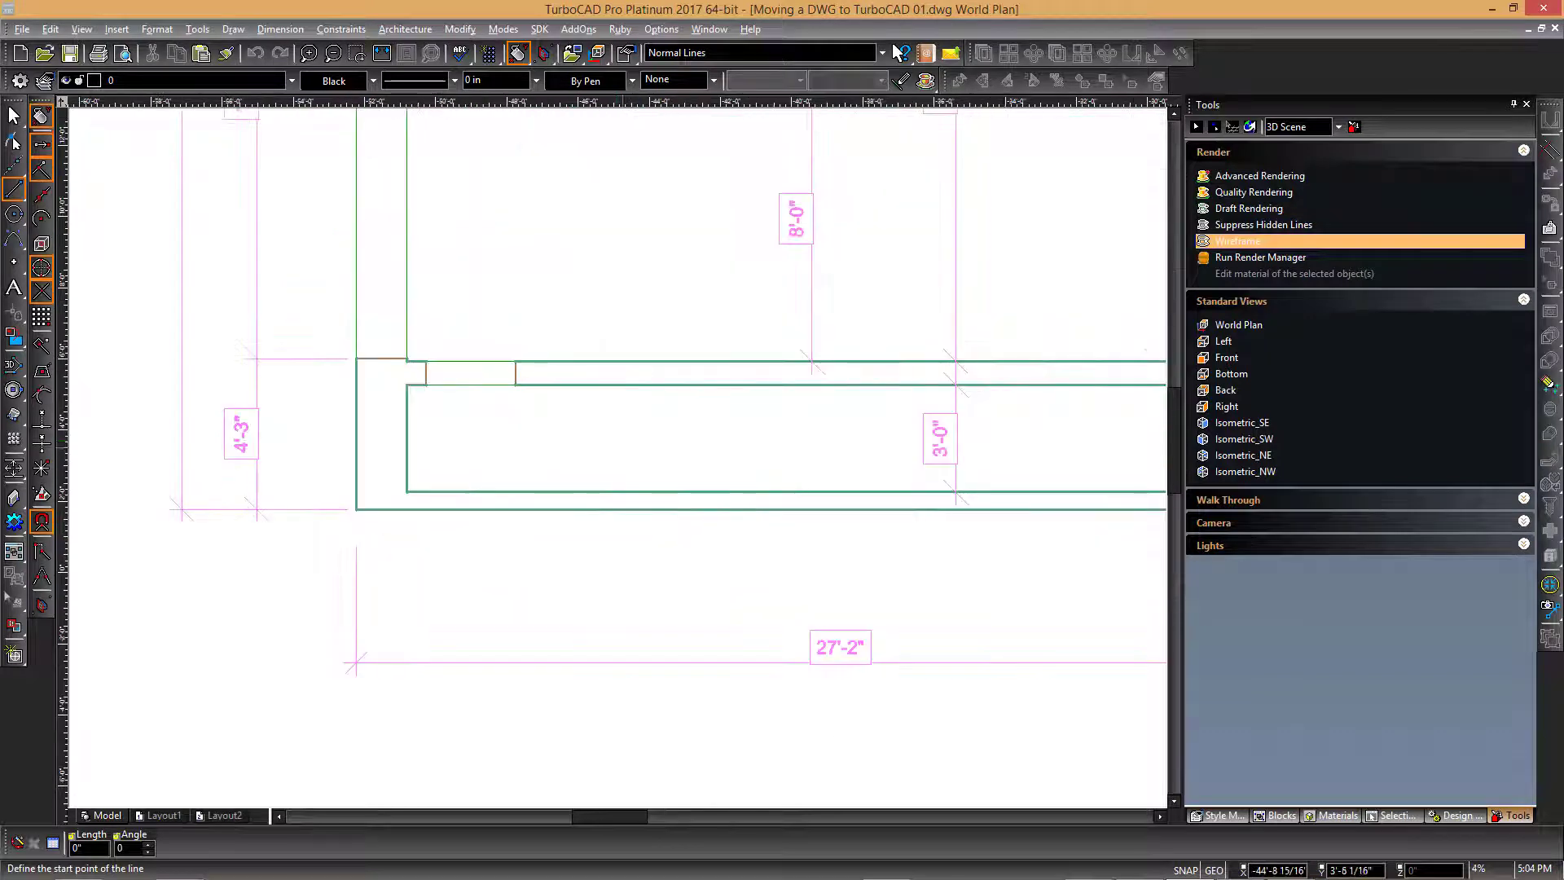
{"action": "middle_click_drag", "start_coordinate": [502, 447], "coordinate": [657, 495]}
{"action": "scroll", "coordinate": [636, 476], "scroll_direction": "down", "scroll_amount": 6}
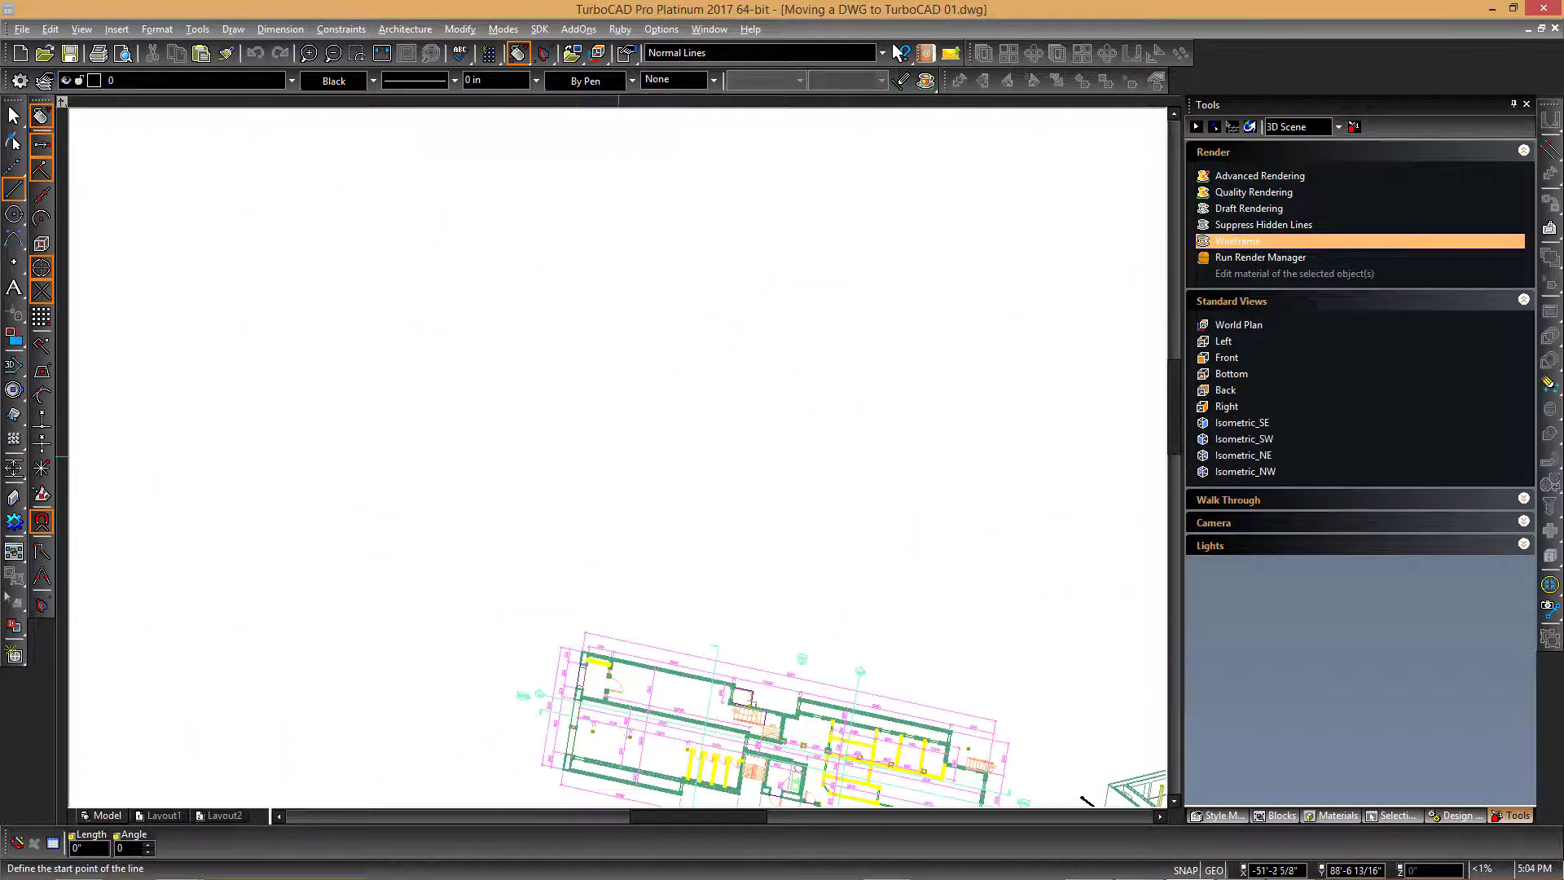
{"action": "scroll", "coordinate": [617, 458], "scroll_direction": "up", "scroll_amount": 3}
{"action": "scroll", "coordinate": [617, 458], "scroll_direction": "down", "scroll_amount": 1}
{"action": "scroll", "coordinate": [604, 453], "scroll_direction": "up", "scroll_amount": 3}
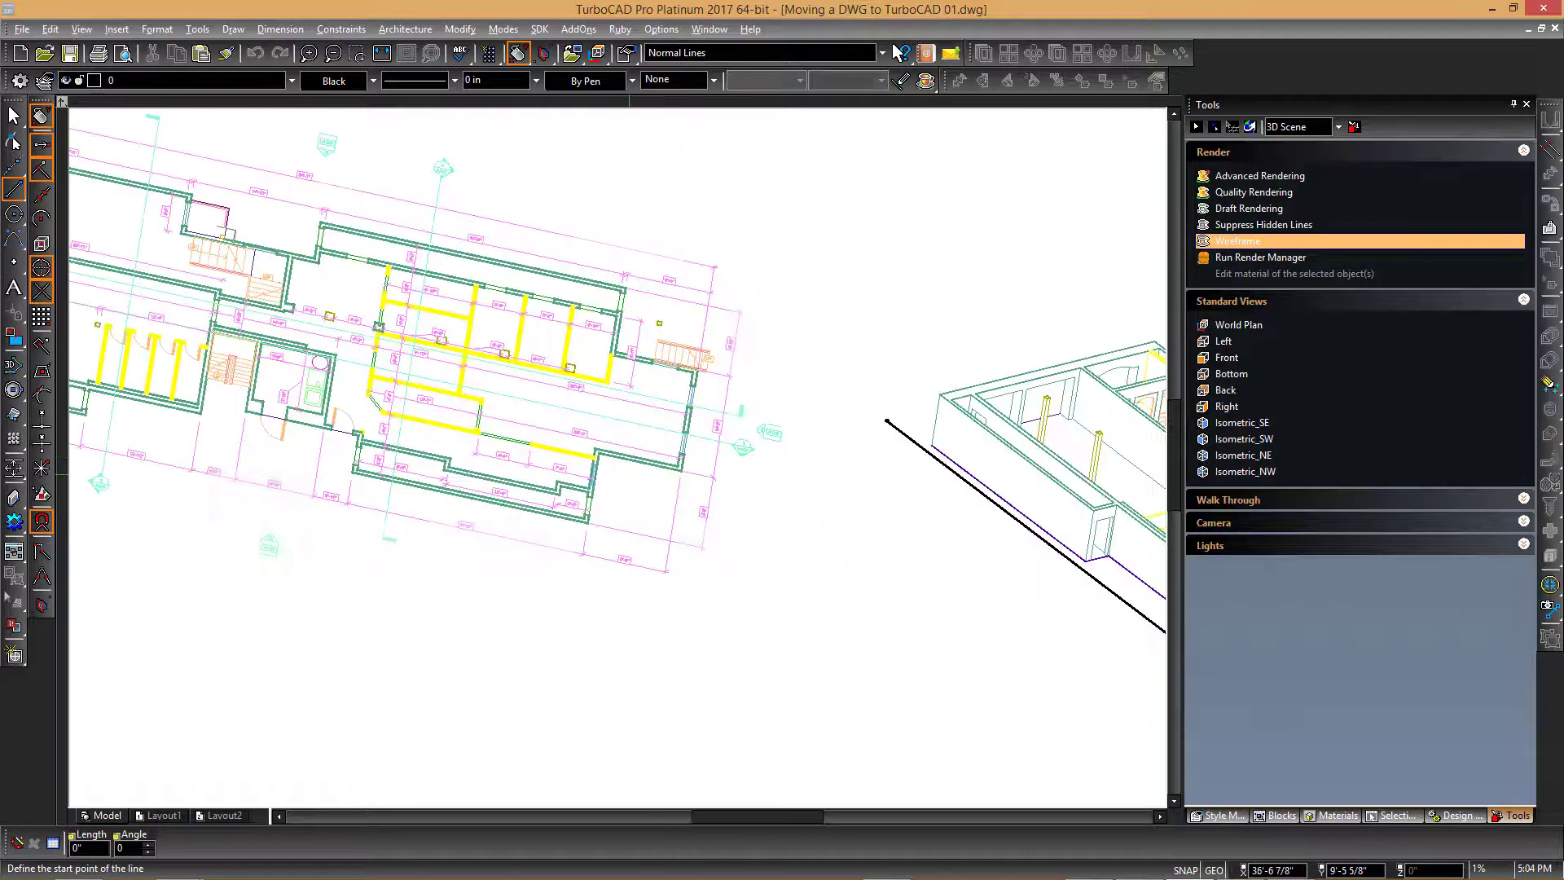
{"action": "scroll", "coordinate": [603, 453], "scroll_direction": "down", "scroll_amount": 1}
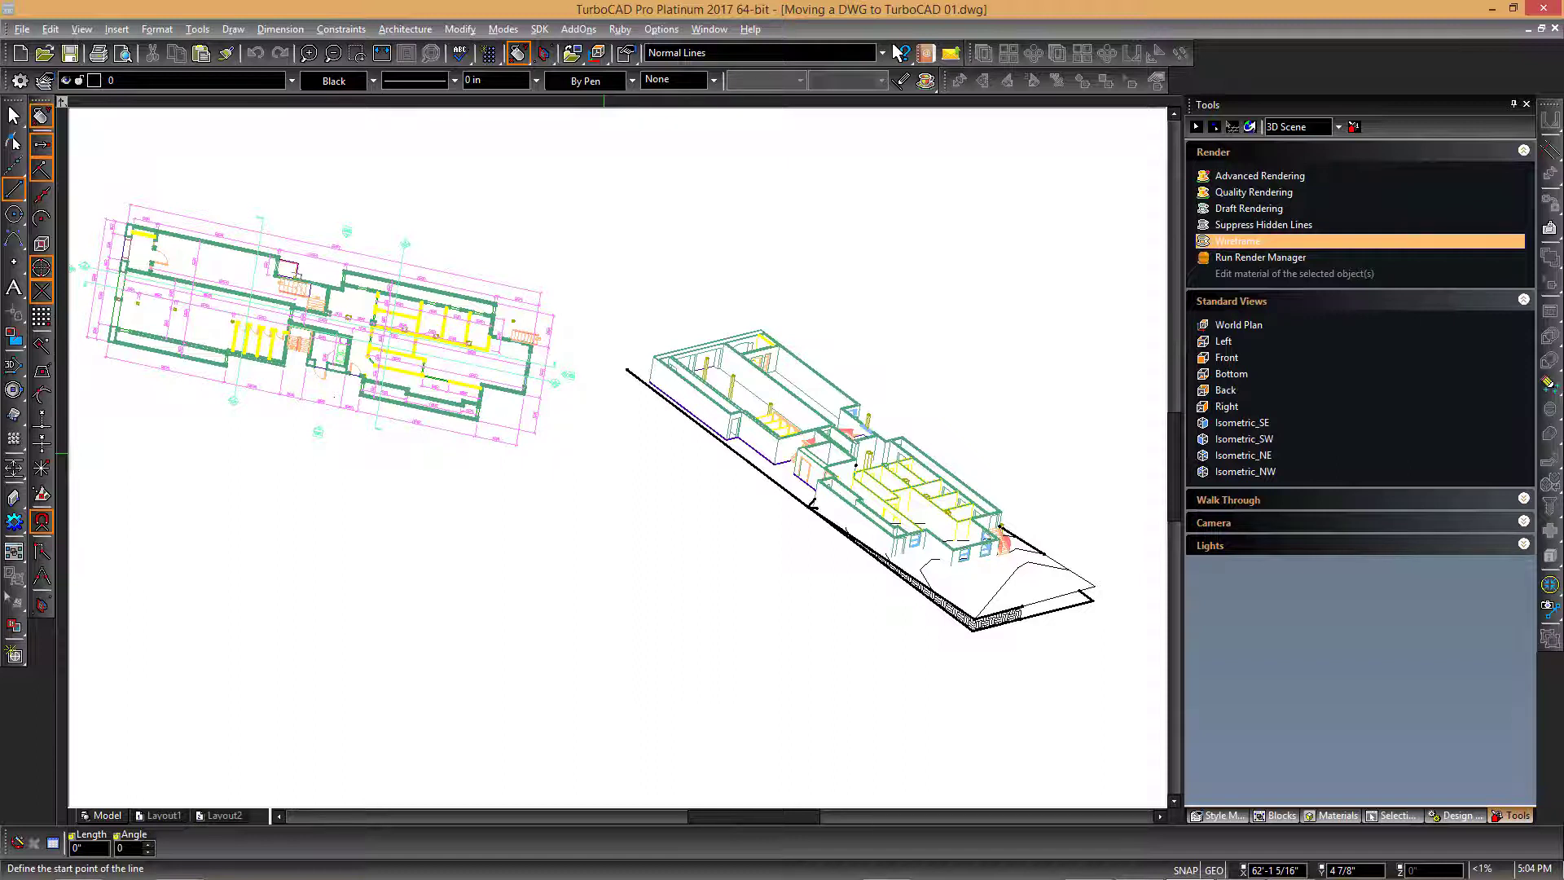
Restore the rotated model view to World Plan.
{"action": "middle_click_drag", "start_coordinate": [603, 454], "coordinate": [514, 404], "text": "shift"}
{"action": "right_click", "coordinate": [702, 279]}
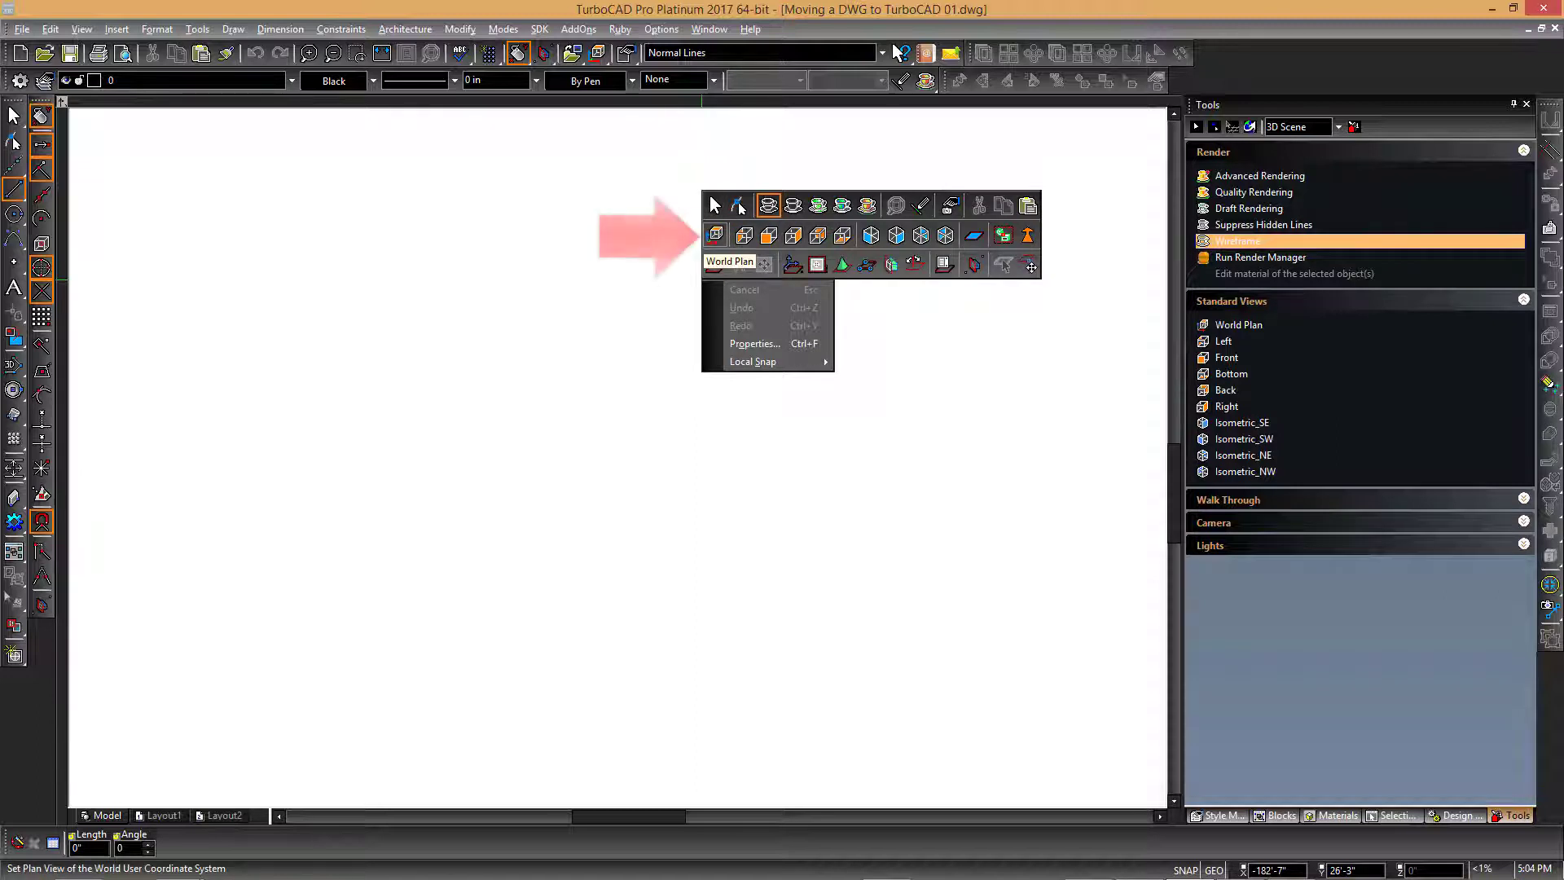
{"action": "left_click", "coordinate": [715, 234]}
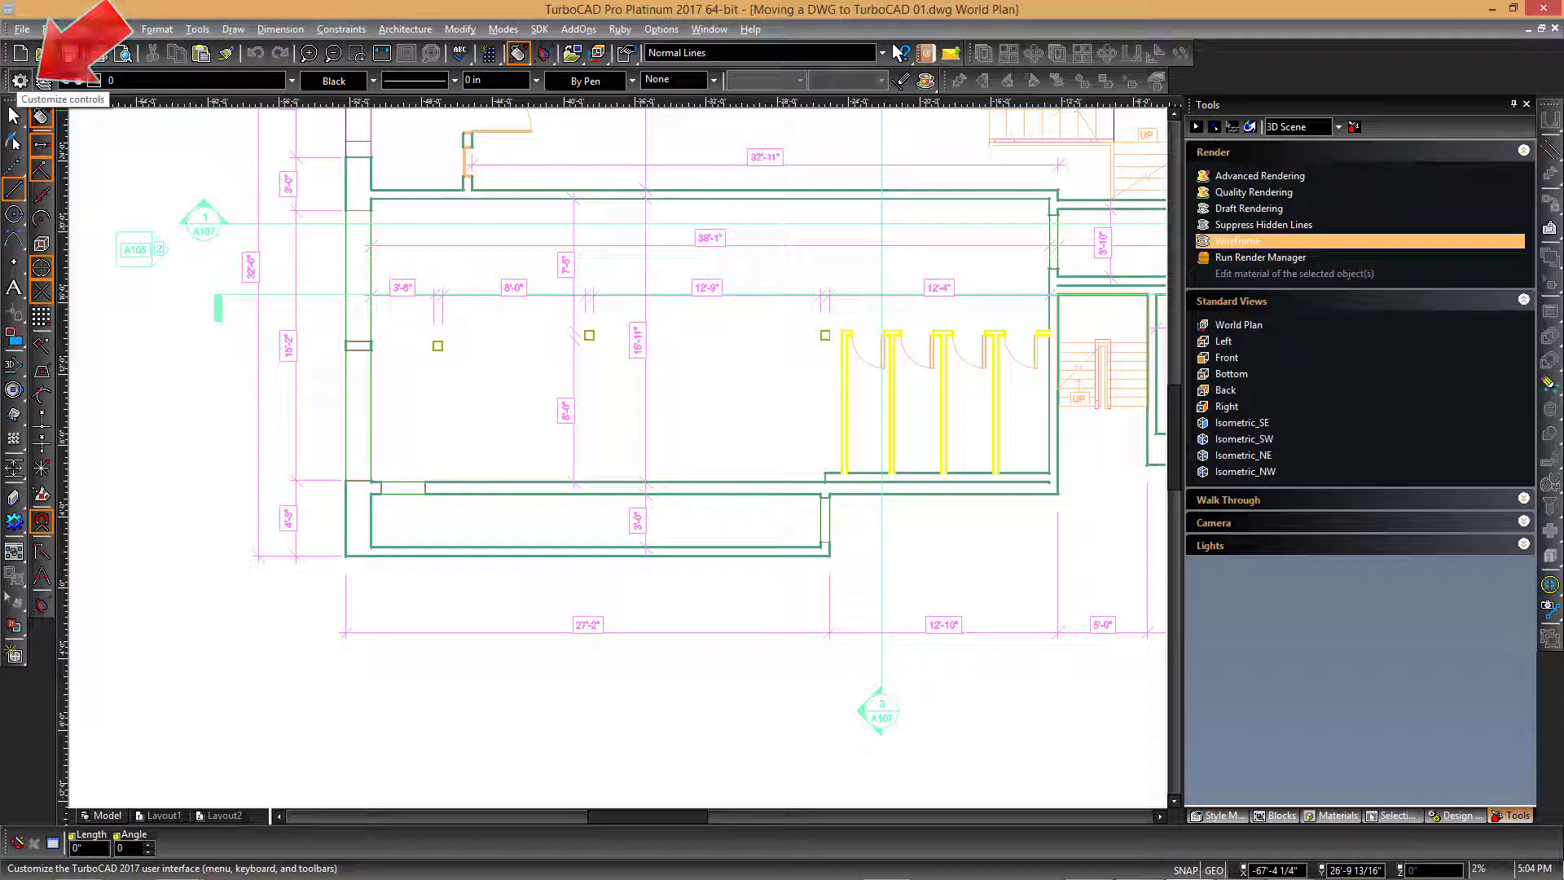
Open the additional devices setup for the IntelliMouse from the interface customization options.
{"action": "left_click", "coordinate": [20, 80]}
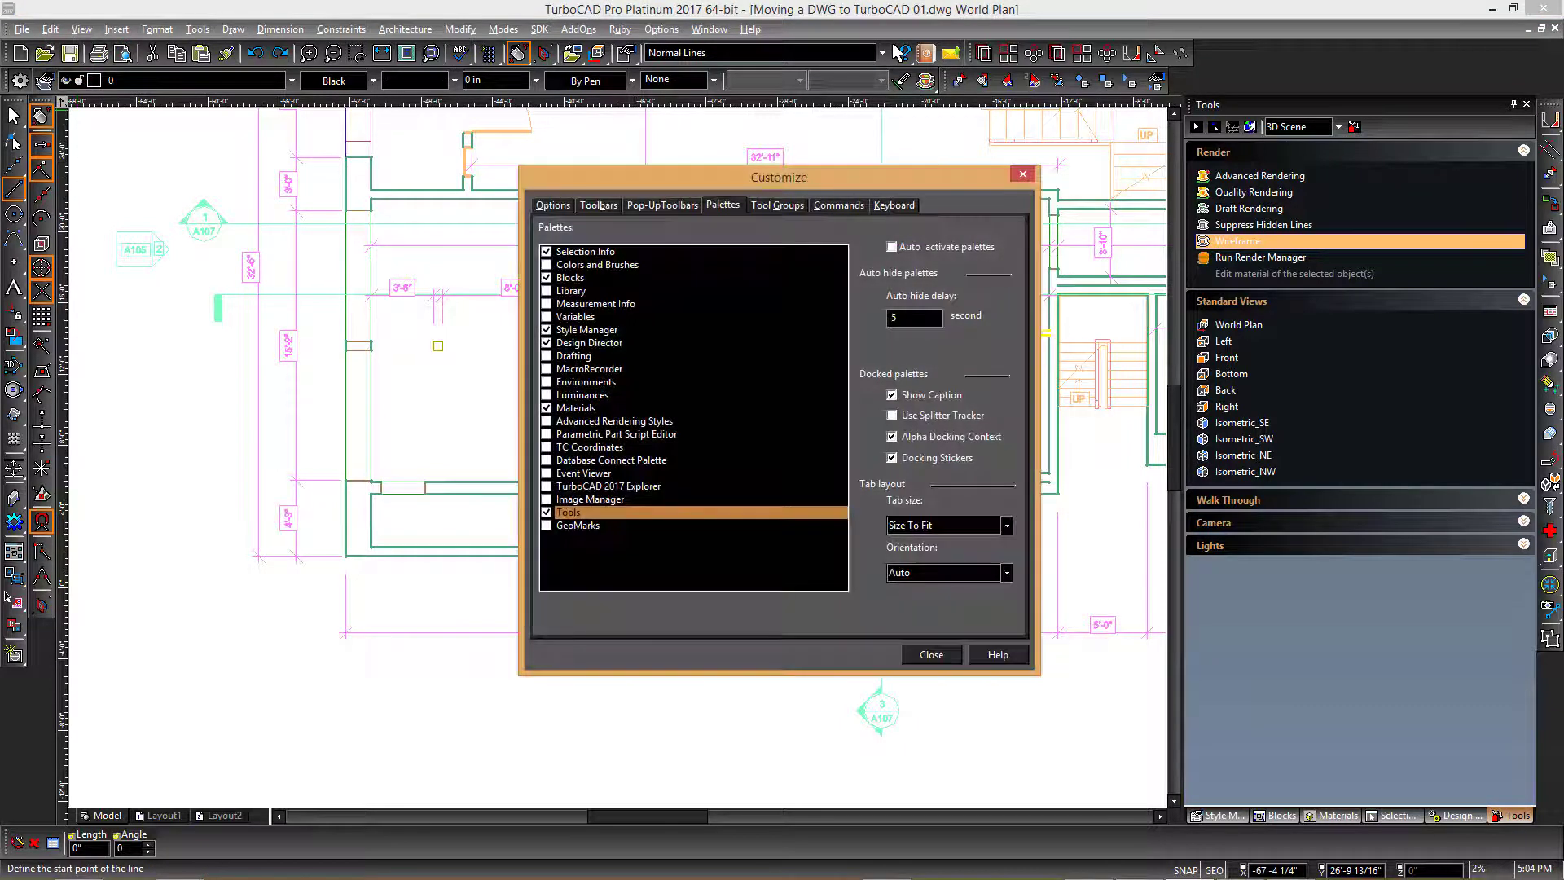
{"action": "left_click", "coordinate": [552, 206]}
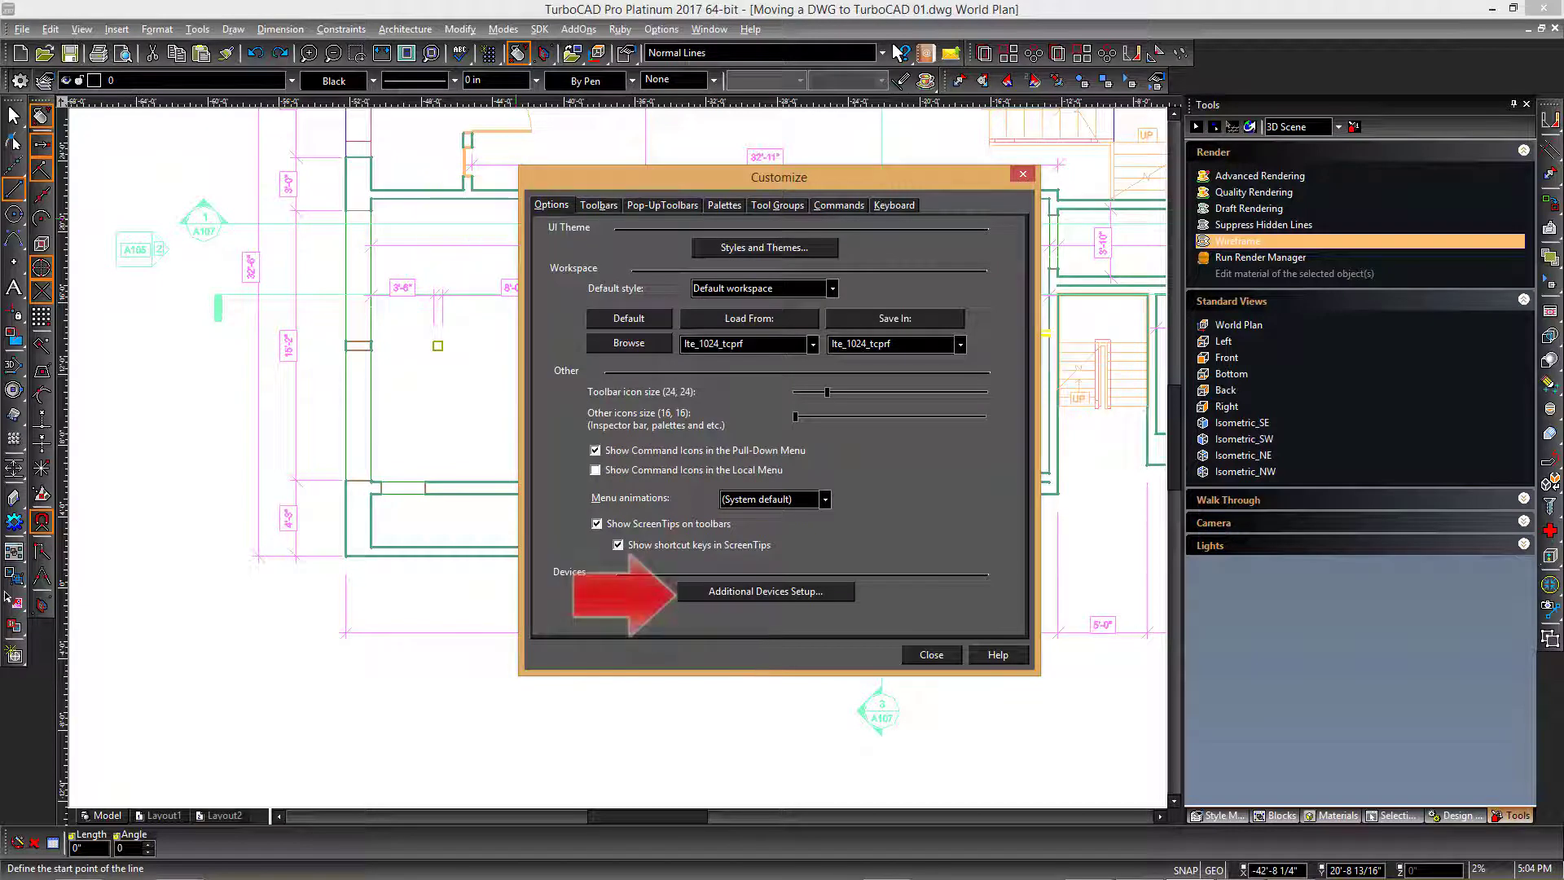
{"action": "left_click", "coordinate": [766, 591]}
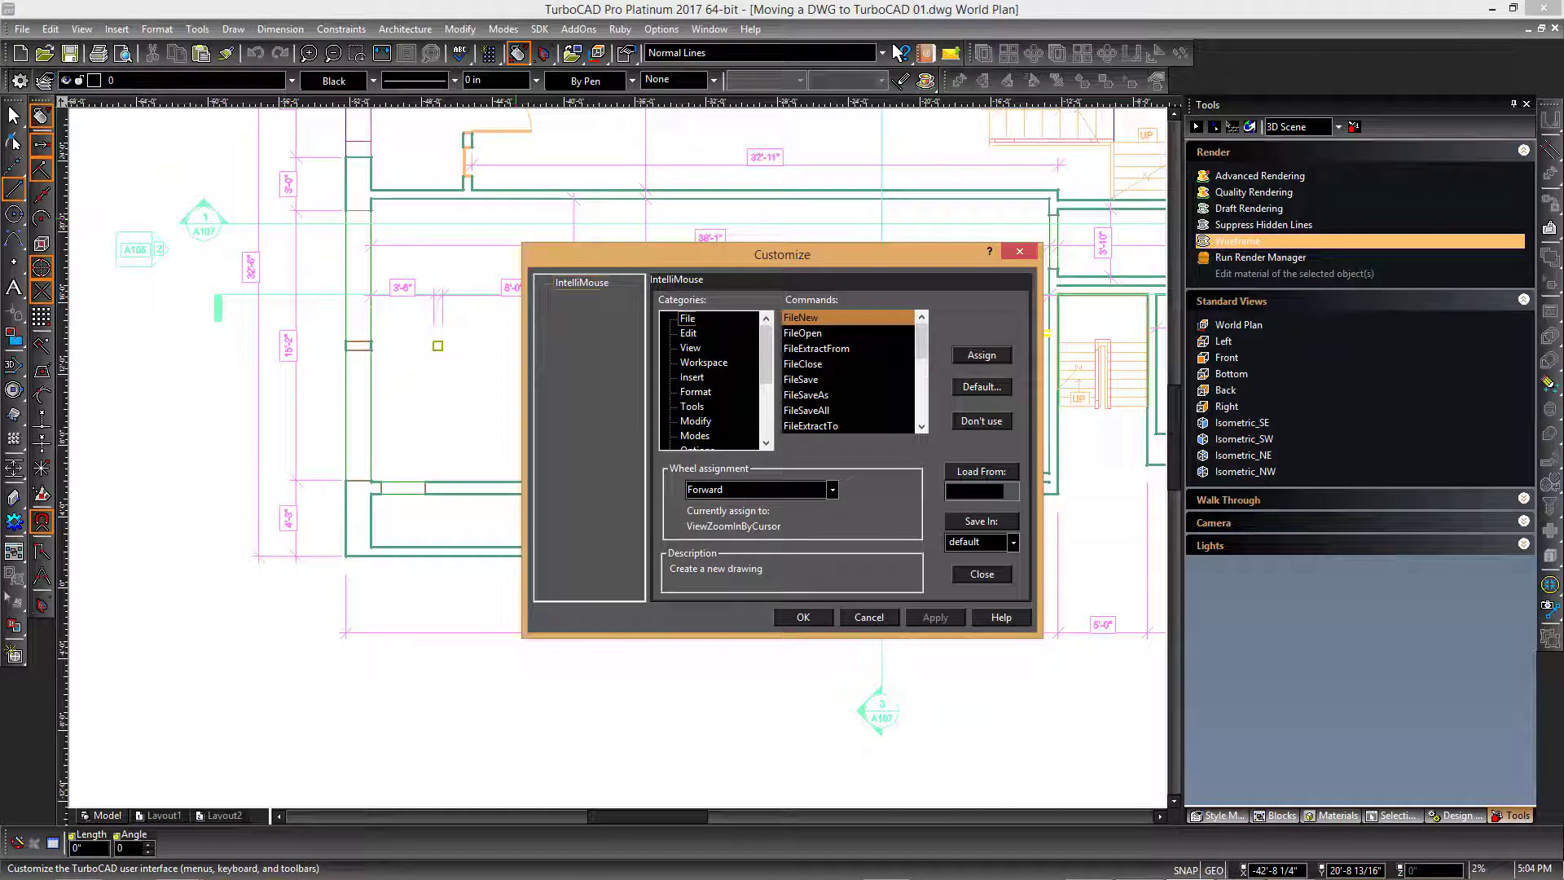
Assign the Dynamic Pan command to the mouse wheel's Hold action.
{"action": "left_click", "coordinate": [832, 489]}
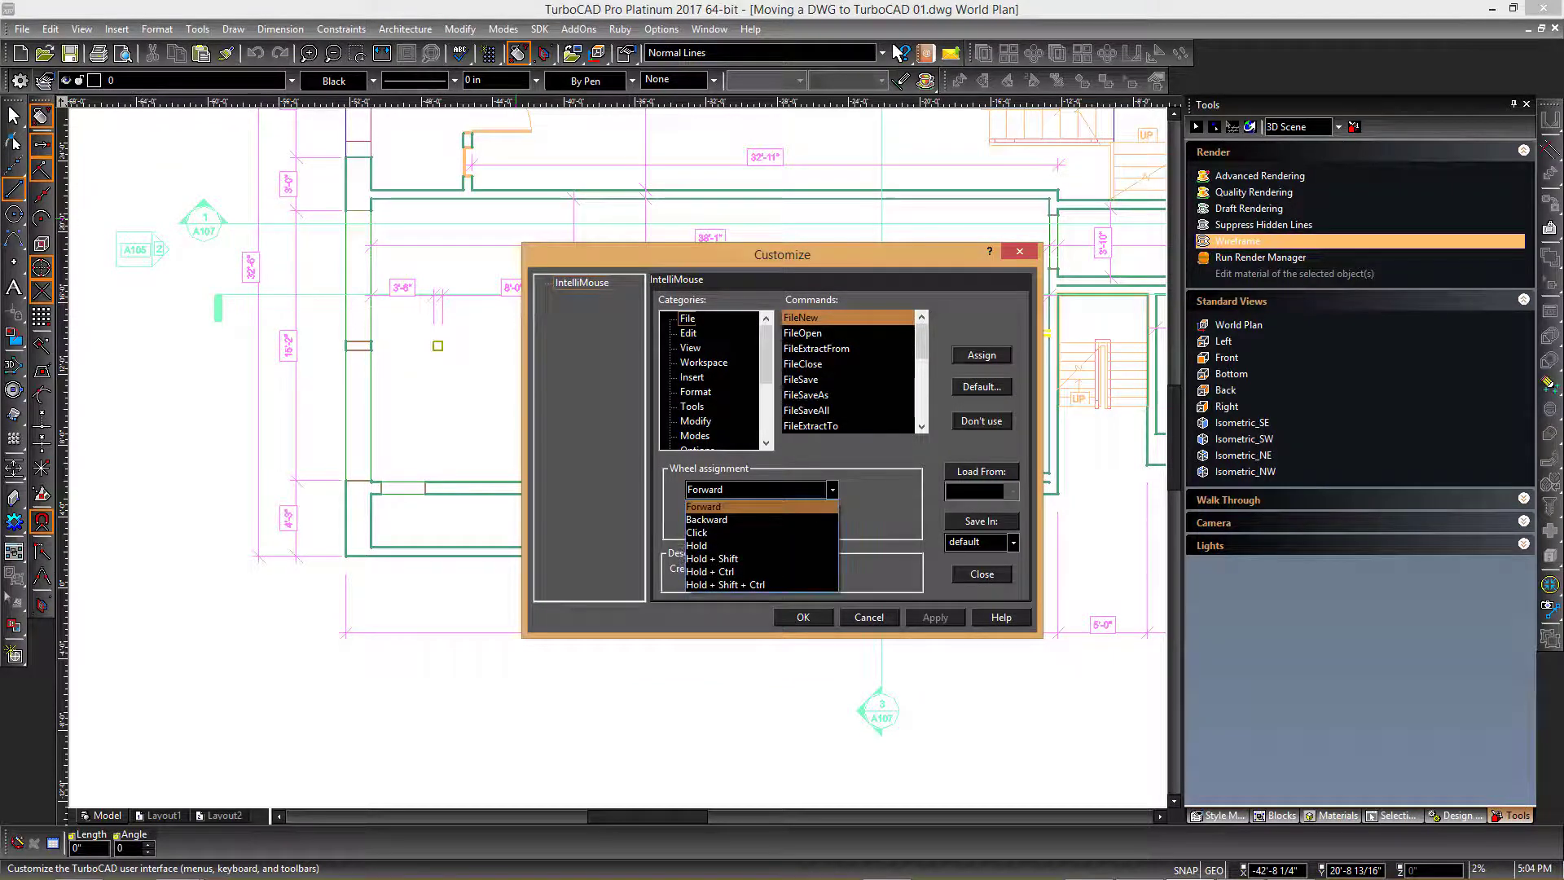
{"action": "key", "text": "Down"}
{"action": "key", "text": "Down"}
{"action": "key", "text": "Down"}
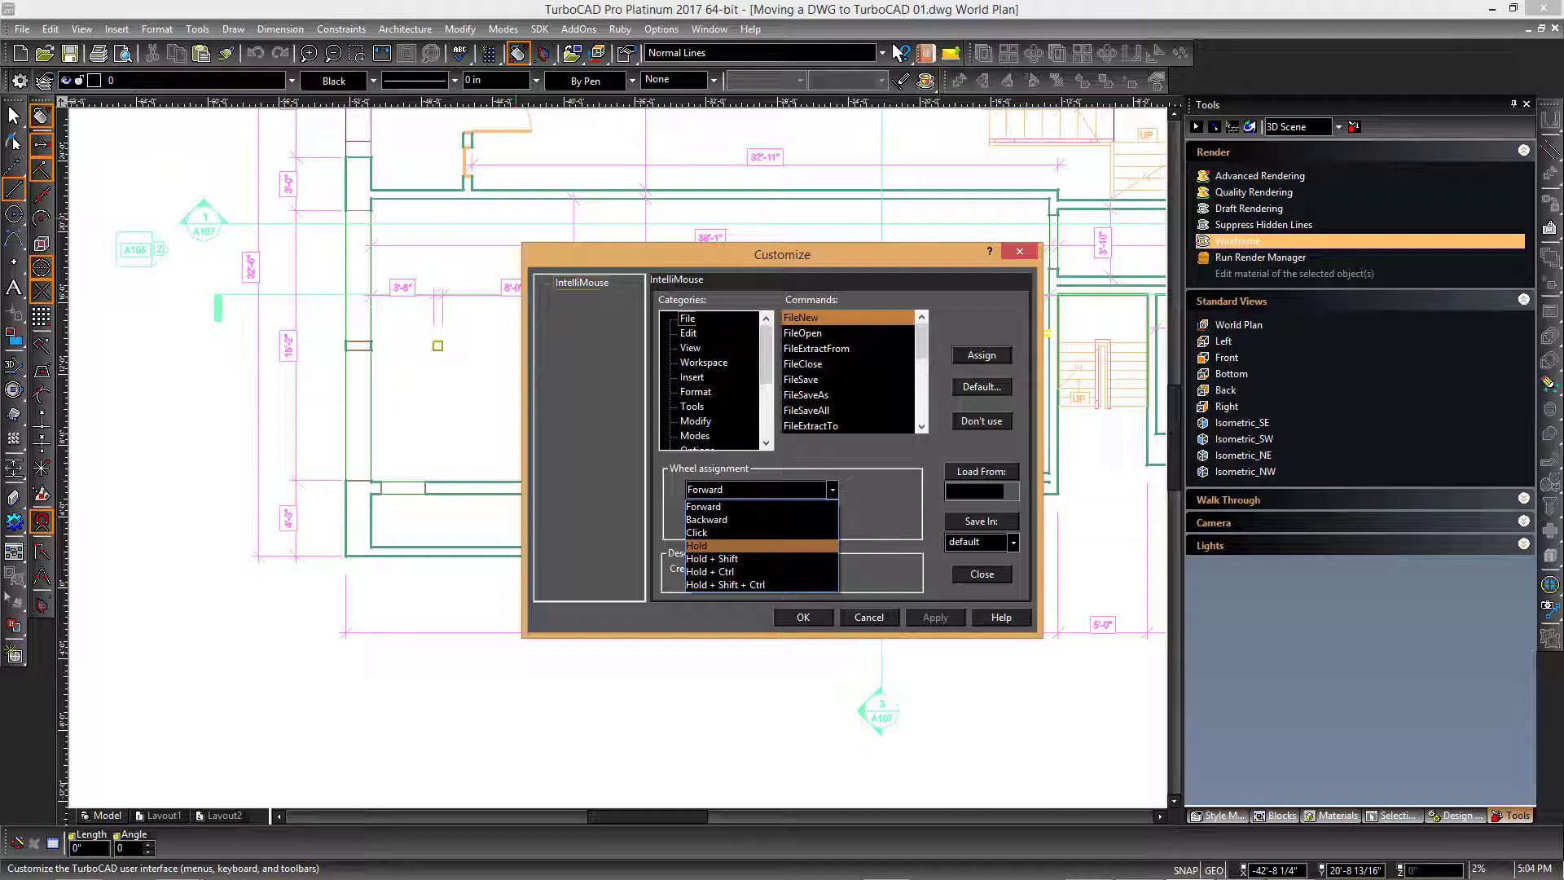
{"action": "key", "text": "Return"}
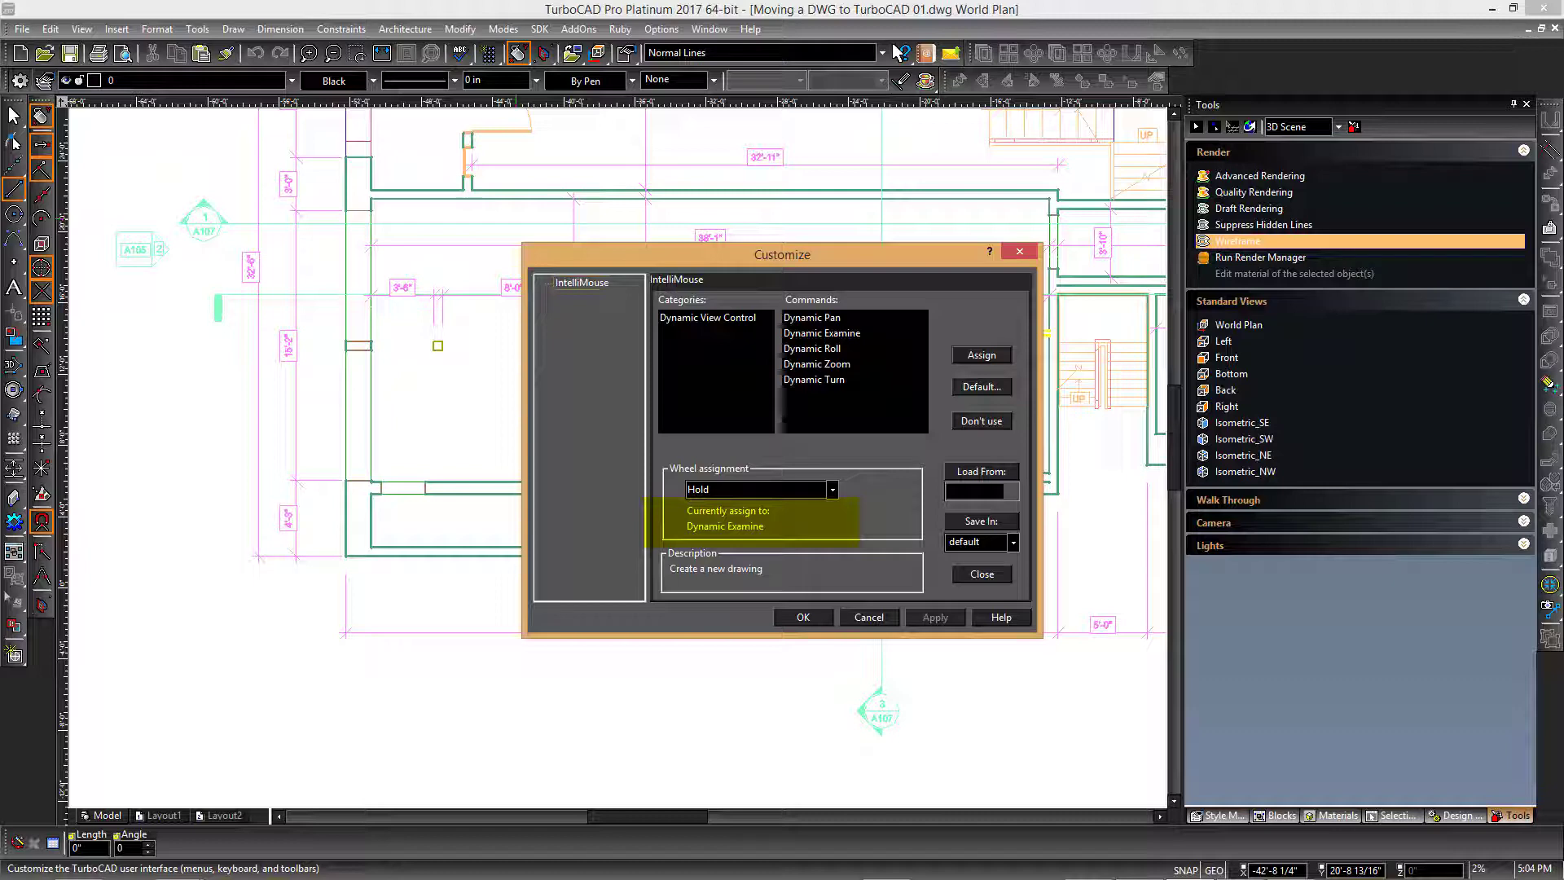
{"action": "left_click", "coordinate": [813, 318]}
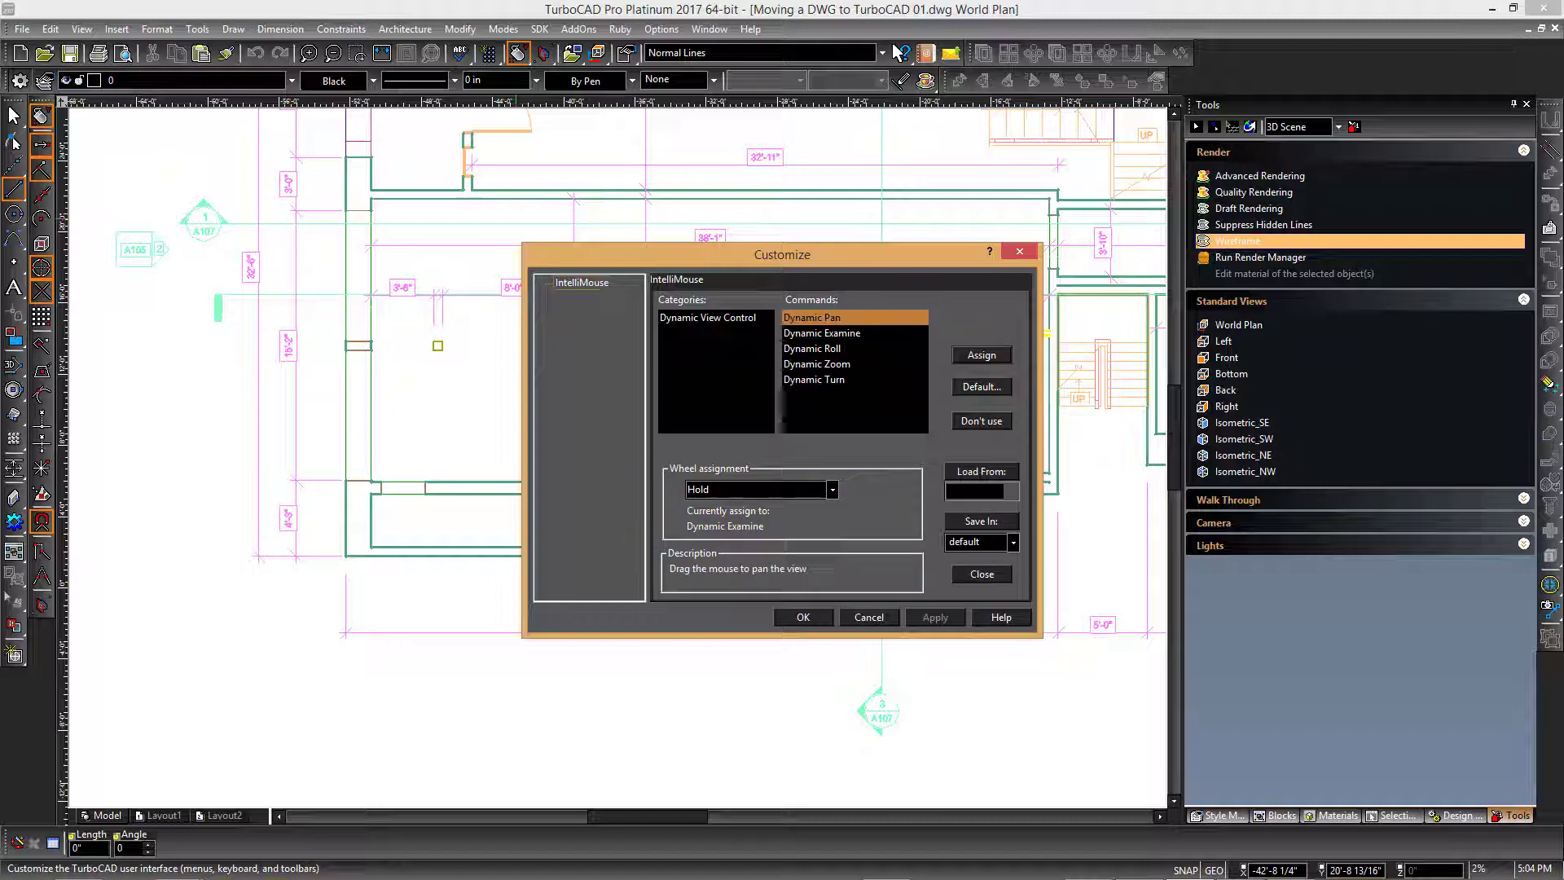
{"action": "left_click", "coordinate": [981, 355]}
{"action": "key", "text": "space"}
Assign the Dynamic Examine command to the wheel's Hold + Shift + Ctrl action and accept the IntelliMouse settings.
{"action": "left_click", "coordinate": [832, 490]}
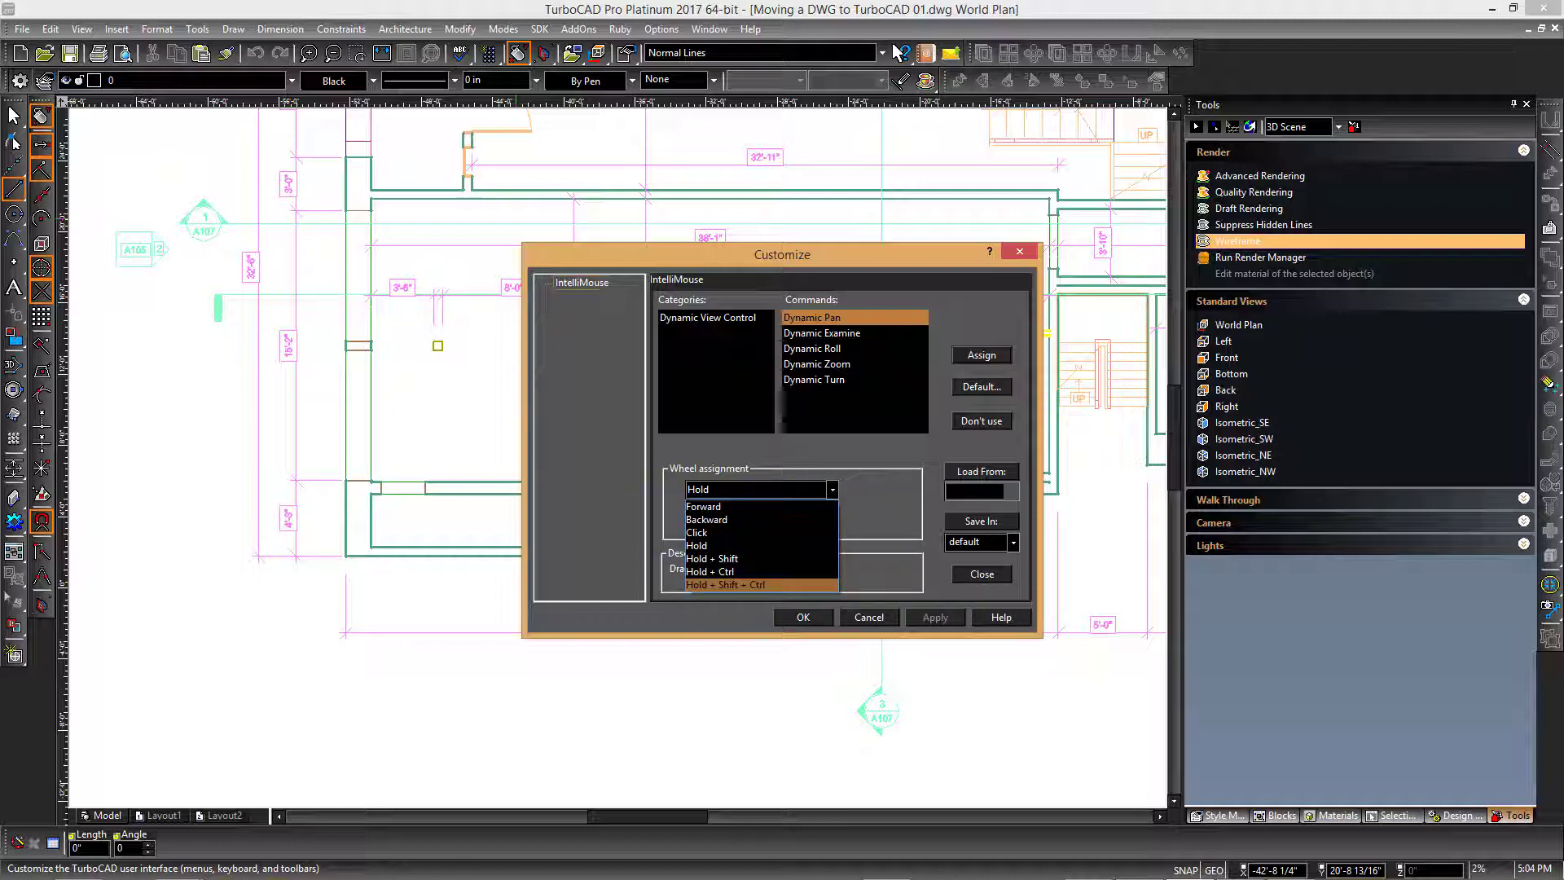
{"action": "key", "text": "Return"}
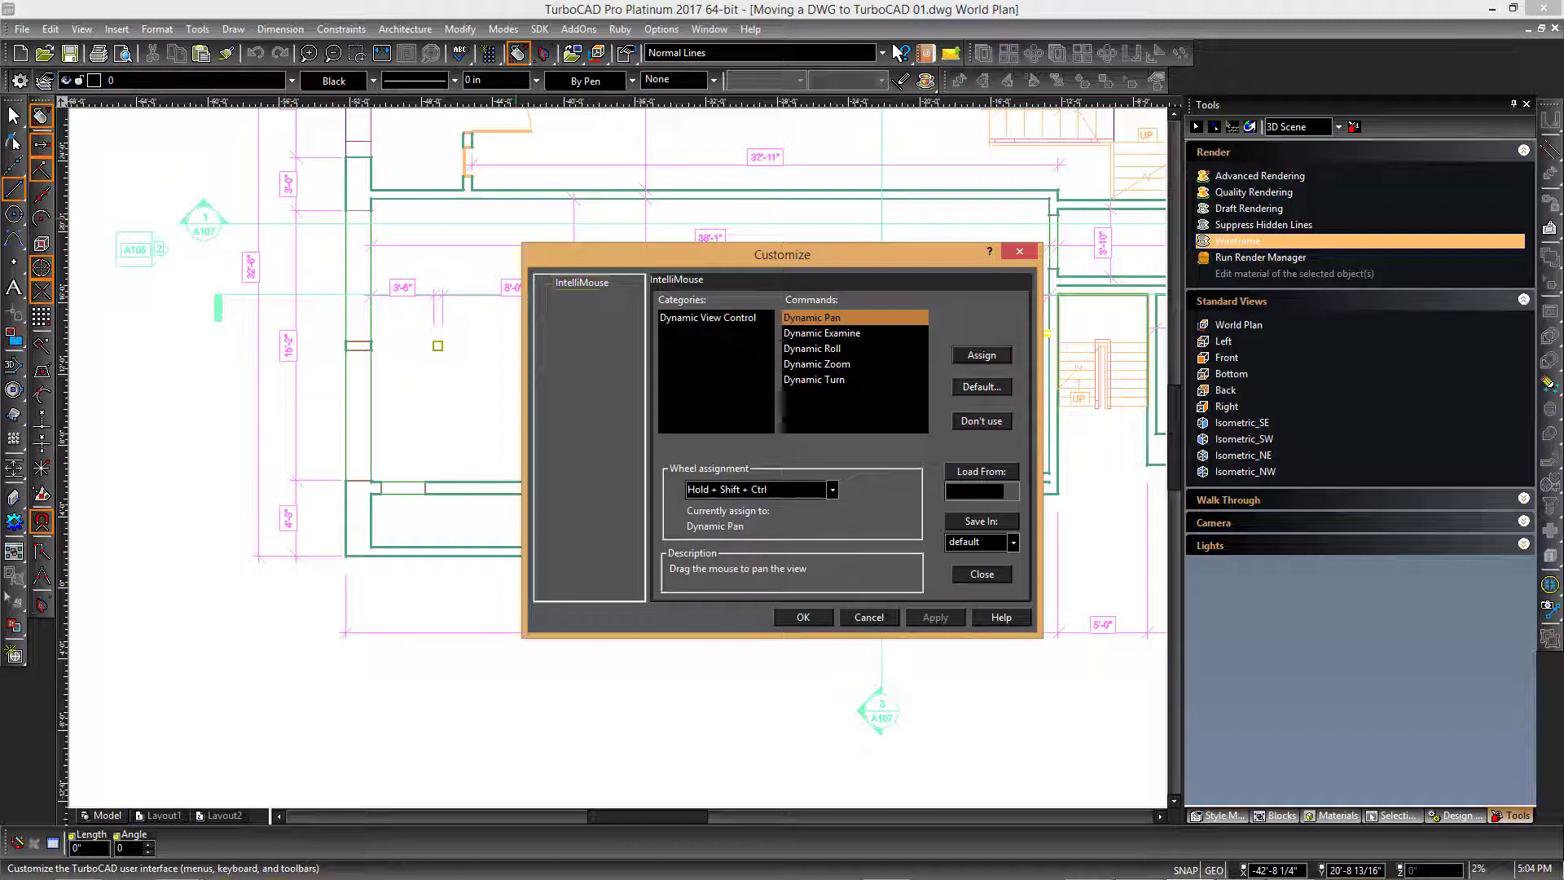
{"action": "key", "text": "Down"}
{"action": "key", "text": "Tab"}
{"action": "key", "text": "space"}
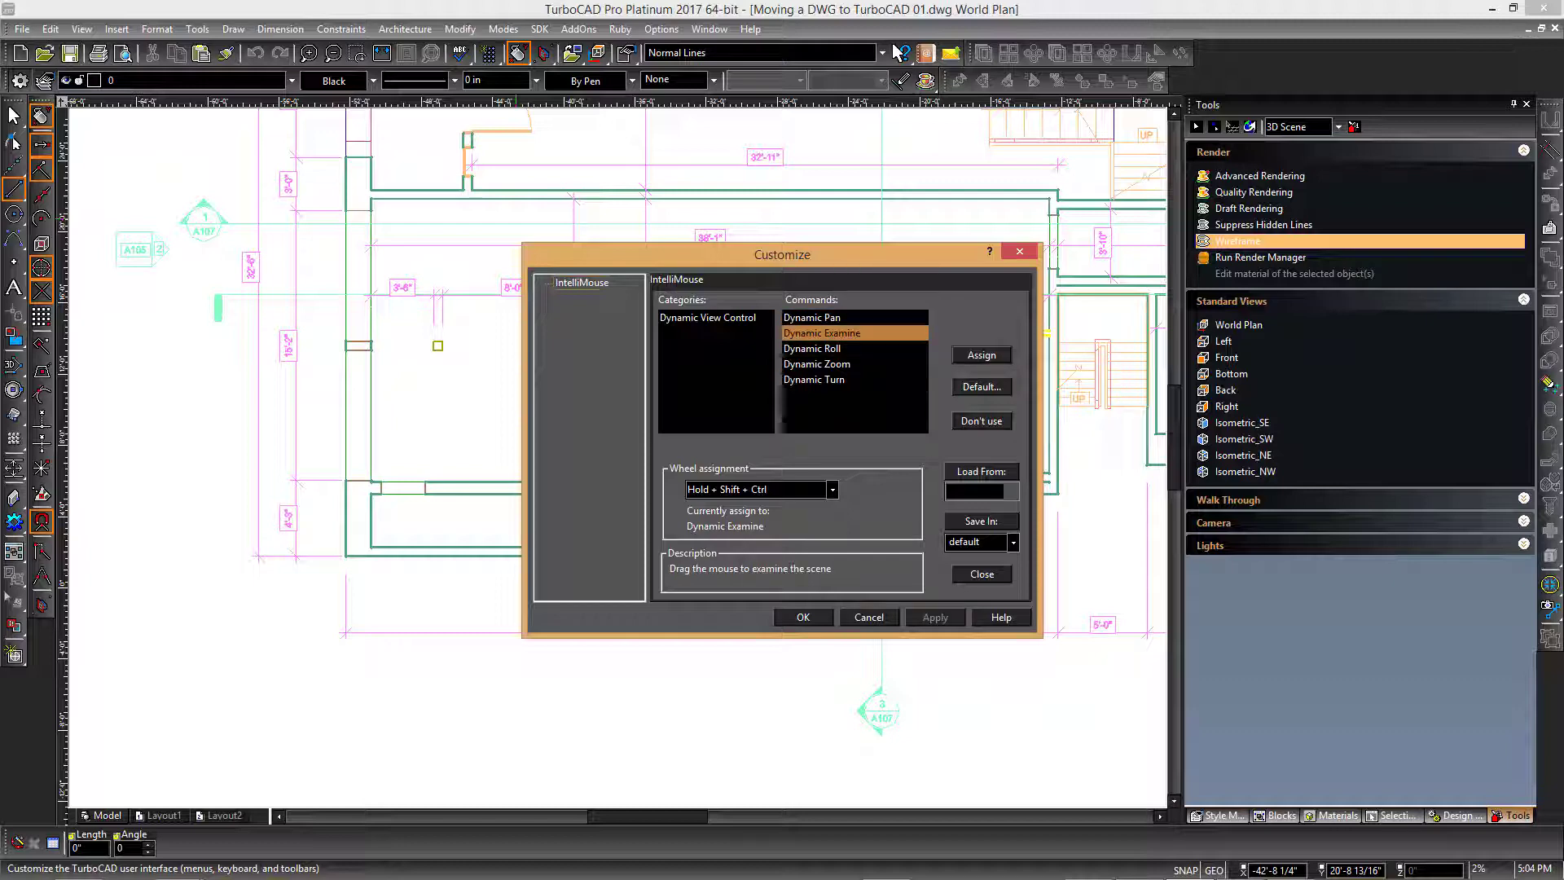
{"action": "key", "text": "Return"}
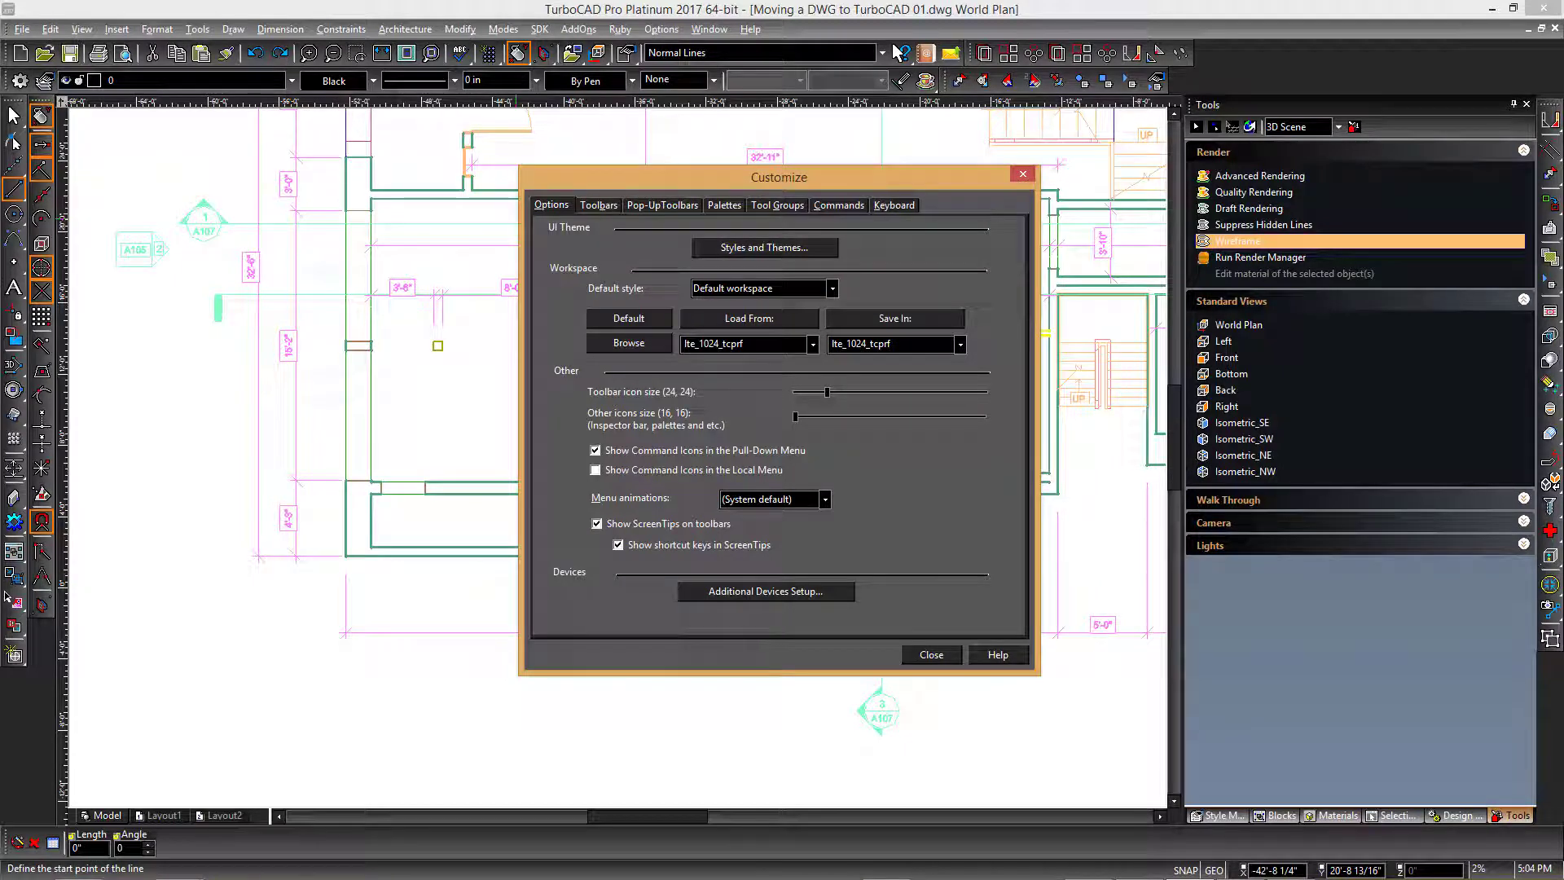
Save the customized workspace as "my interface", check the workspaces available for loading, and close the customization settings.
{"action": "left_click", "coordinate": [961, 345]}
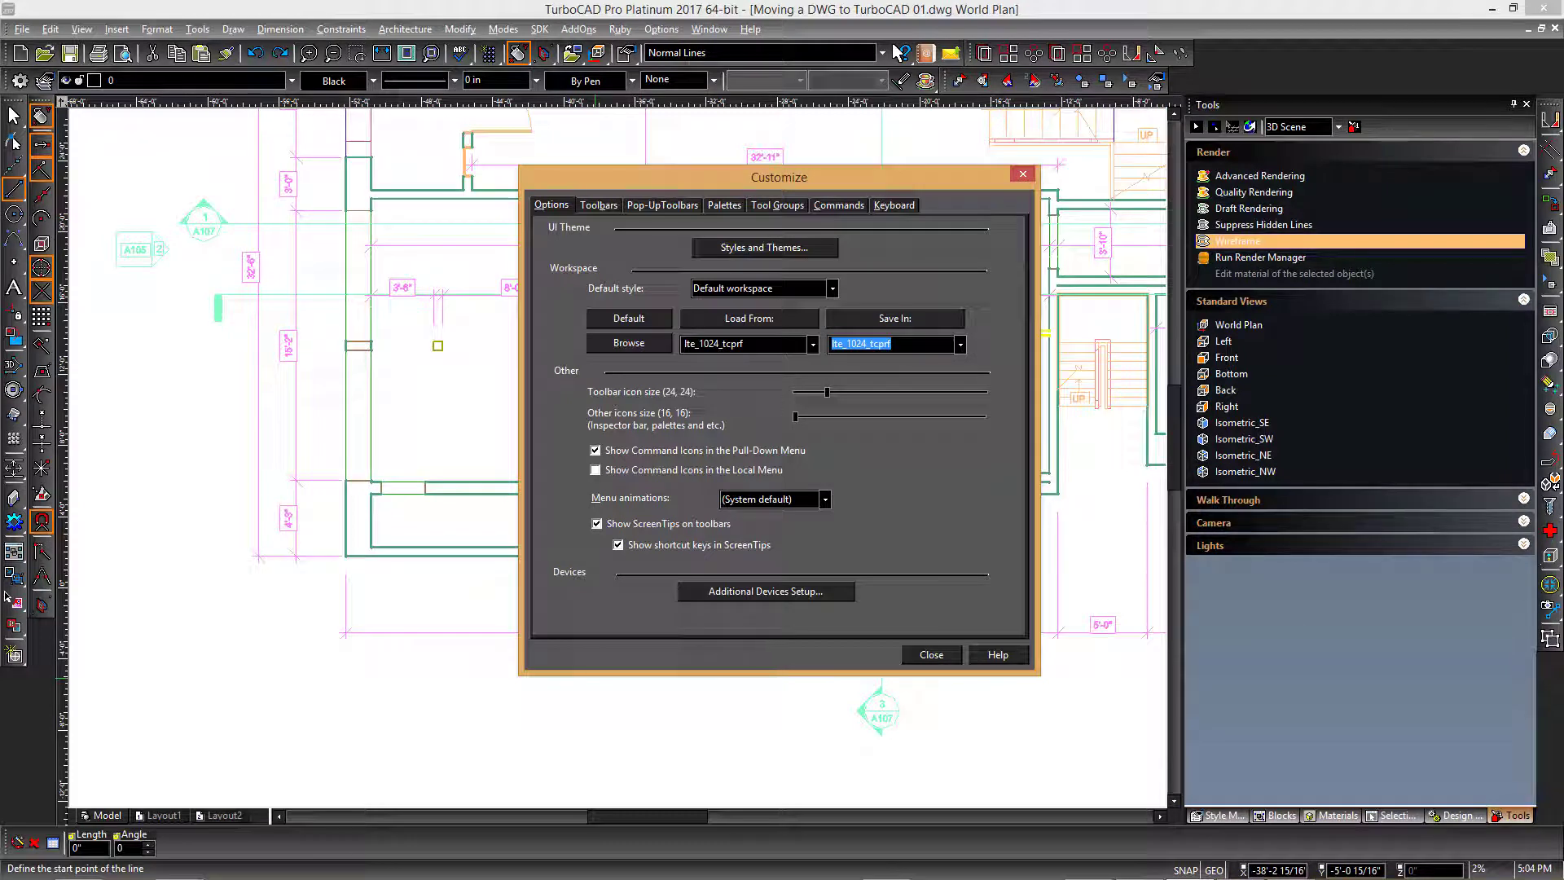
{"action": "type", "text": "my interface"}
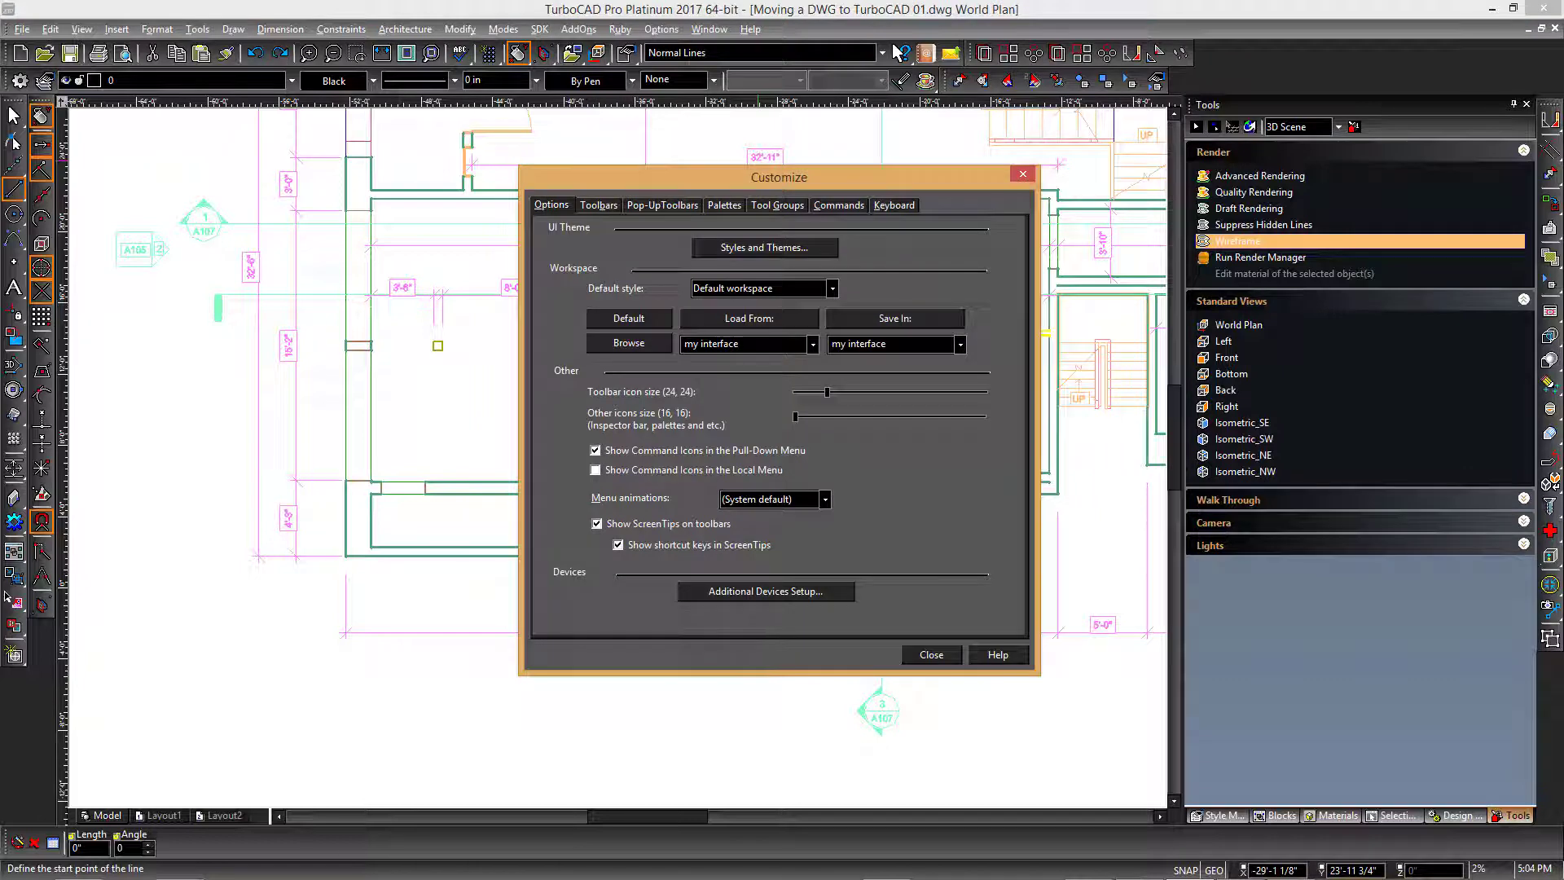
{"action": "left_click", "coordinate": [813, 344]}
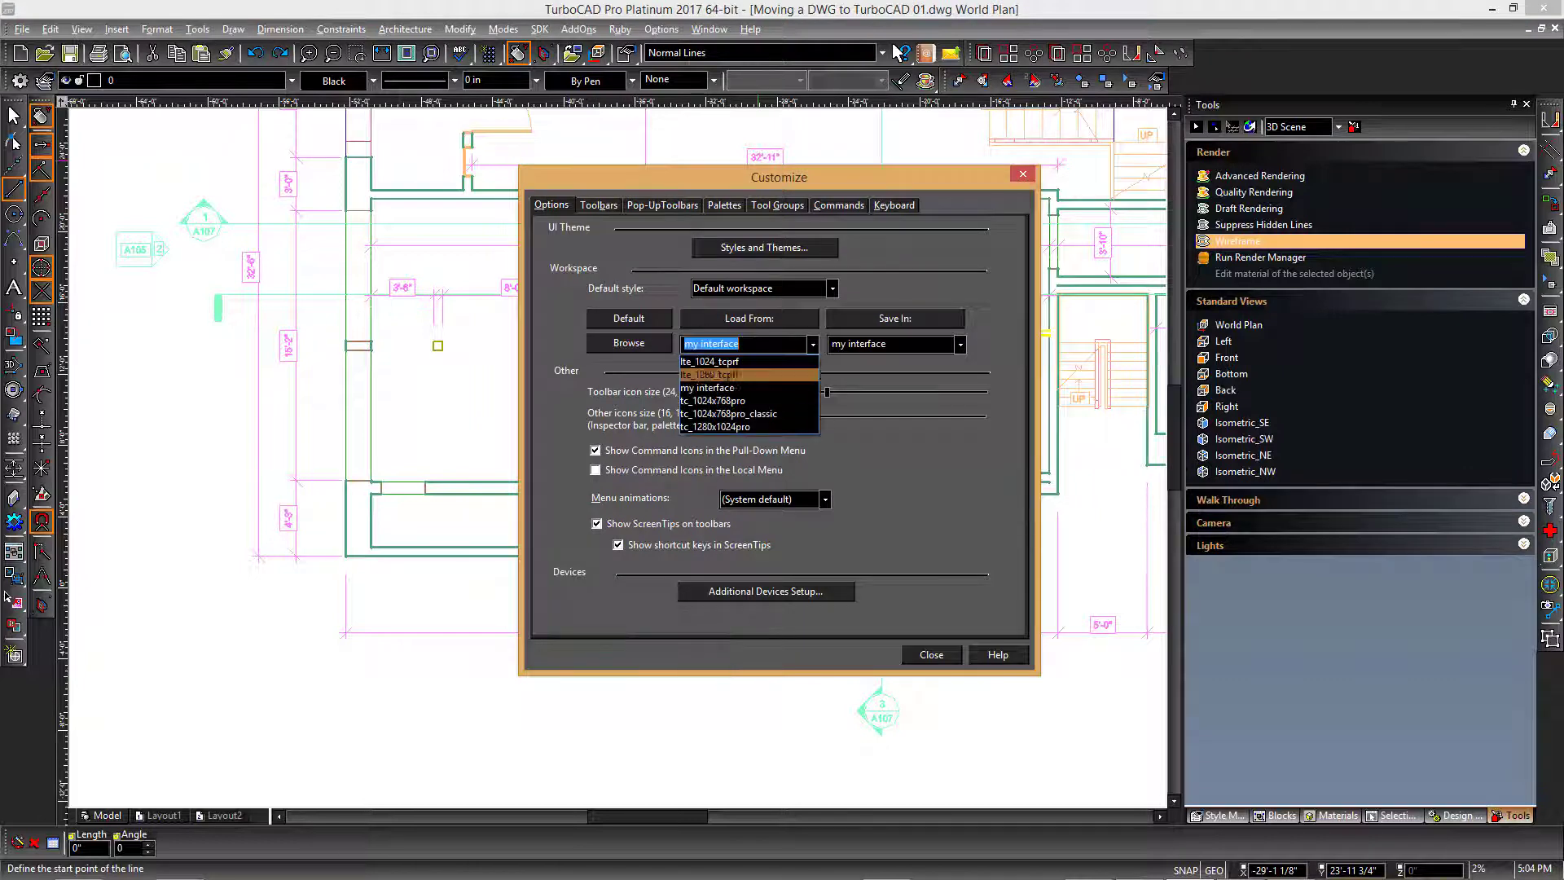
{"action": "key", "text": "Return"}
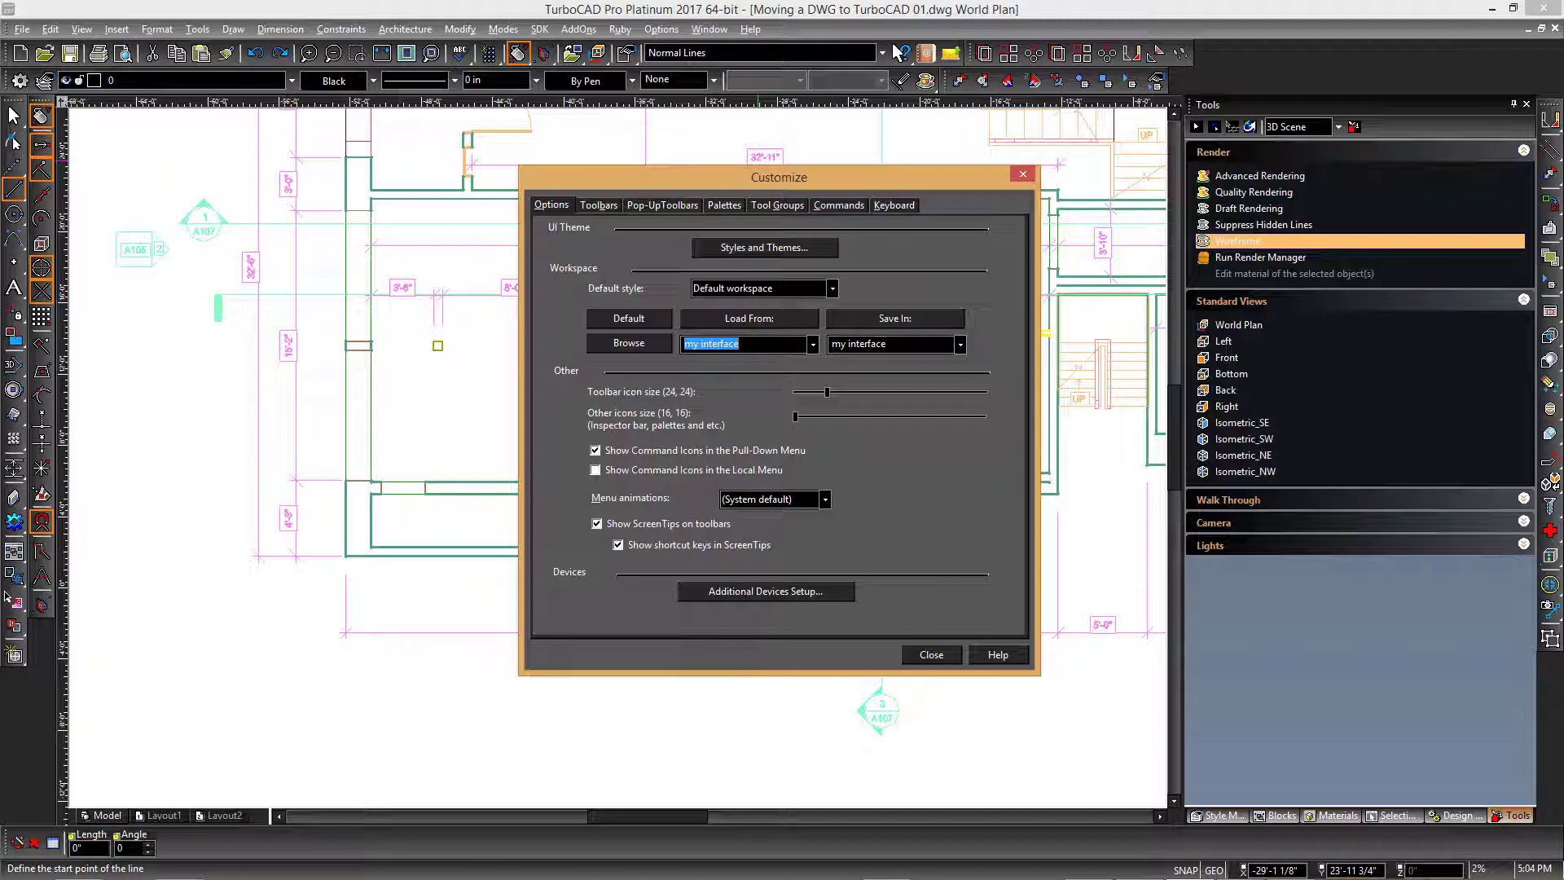
{"action": "left_click", "coordinate": [931, 655]}
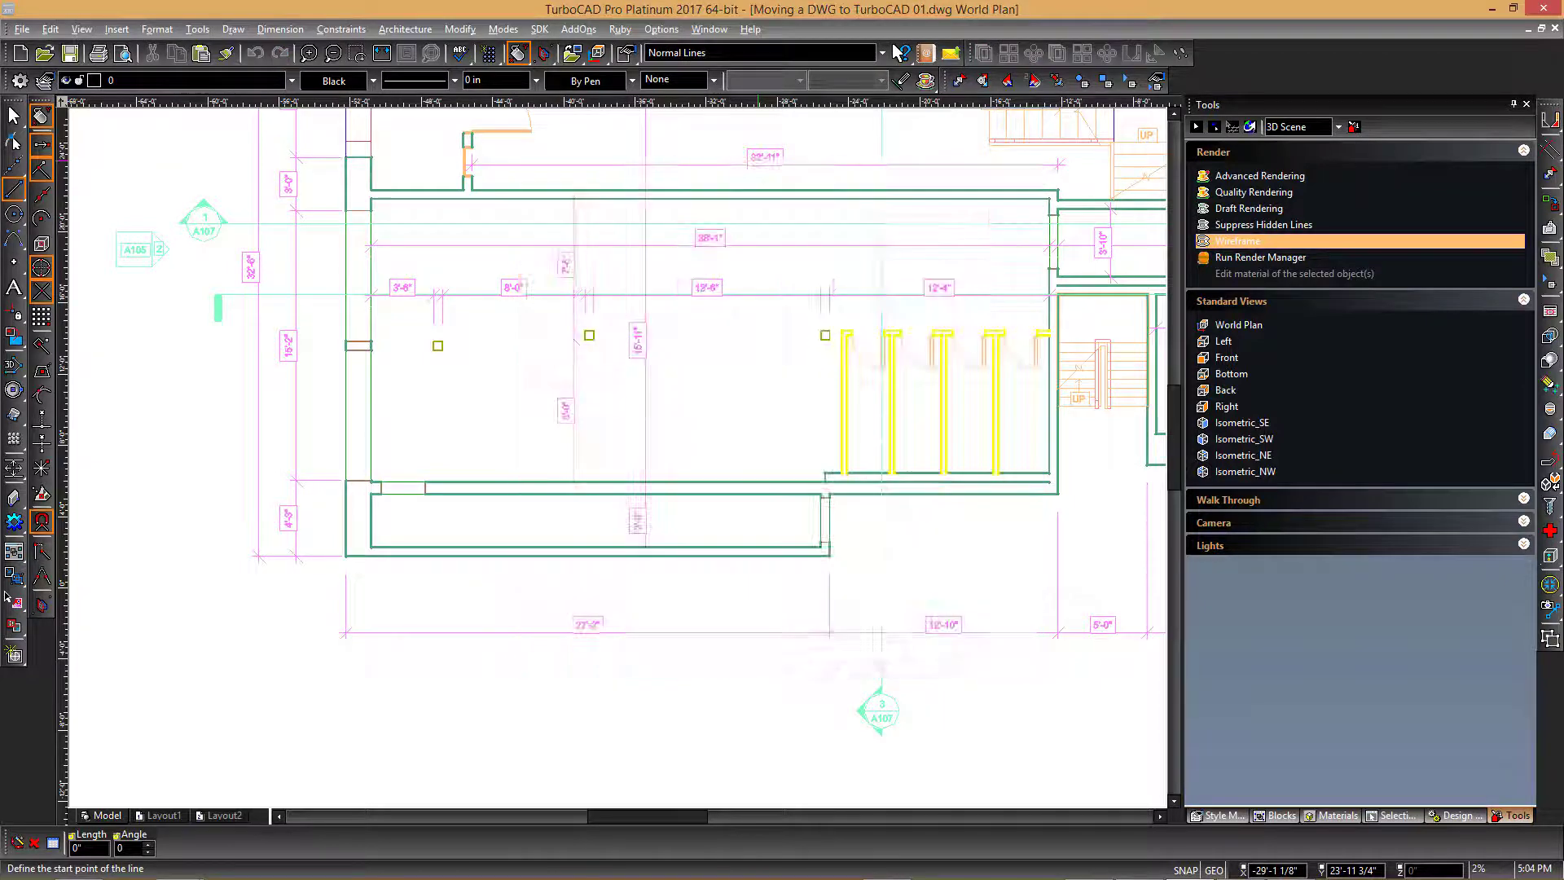
Test the new wheel settings by panning and zooming around the floor plan.
{"action": "middle_click_drag", "start_coordinate": [441, 445], "coordinate": [829, 448]}
{"action": "mouse_move", "coordinate": [824, 350]}
{"action": "middle_mouse_down"}
{"action": "mouse_move", "coordinate": [405, 372]}
{"action": "mouse_move", "coordinate": [401, 443]}
{"action": "mouse_move", "coordinate": [342, 536]}
{"action": "mouse_move", "coordinate": [218, 443]}
{"action": "middle_mouse_up"}
{"action": "middle_click_drag", "start_coordinate": [239, 515], "coordinate": [568, 463]}
{"action": "scroll", "coordinate": [586, 460], "scroll_direction": "down", "scroll_amount": 2}
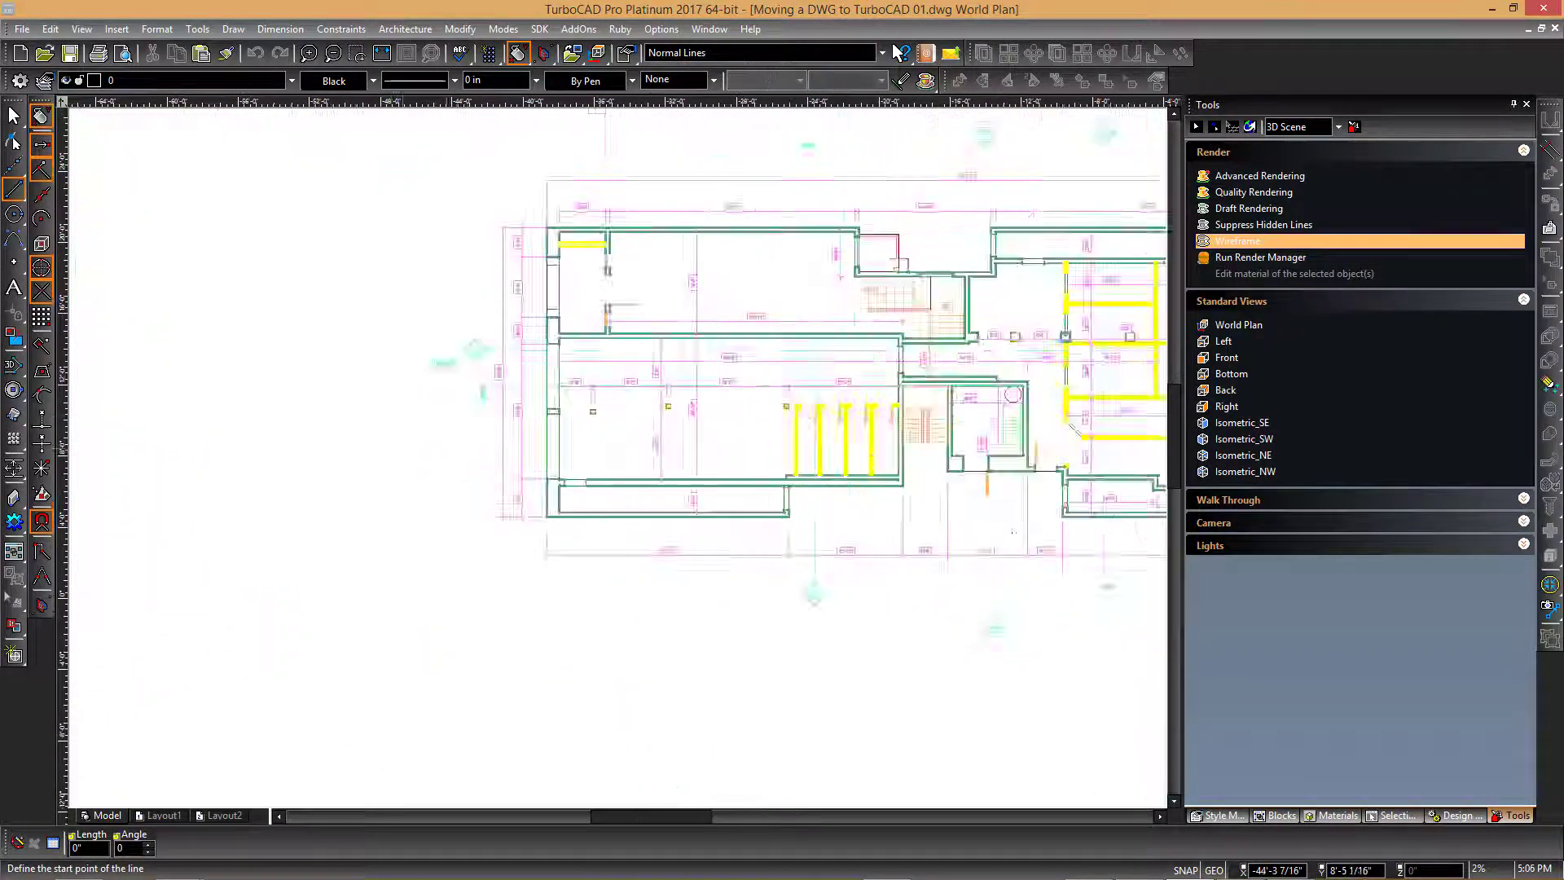
{"action": "scroll", "coordinate": [1003, 377], "scroll_direction": "up", "scroll_amount": 2}
{"action": "scroll", "coordinate": [620, 458], "scroll_direction": "down", "scroll_amount": 4}
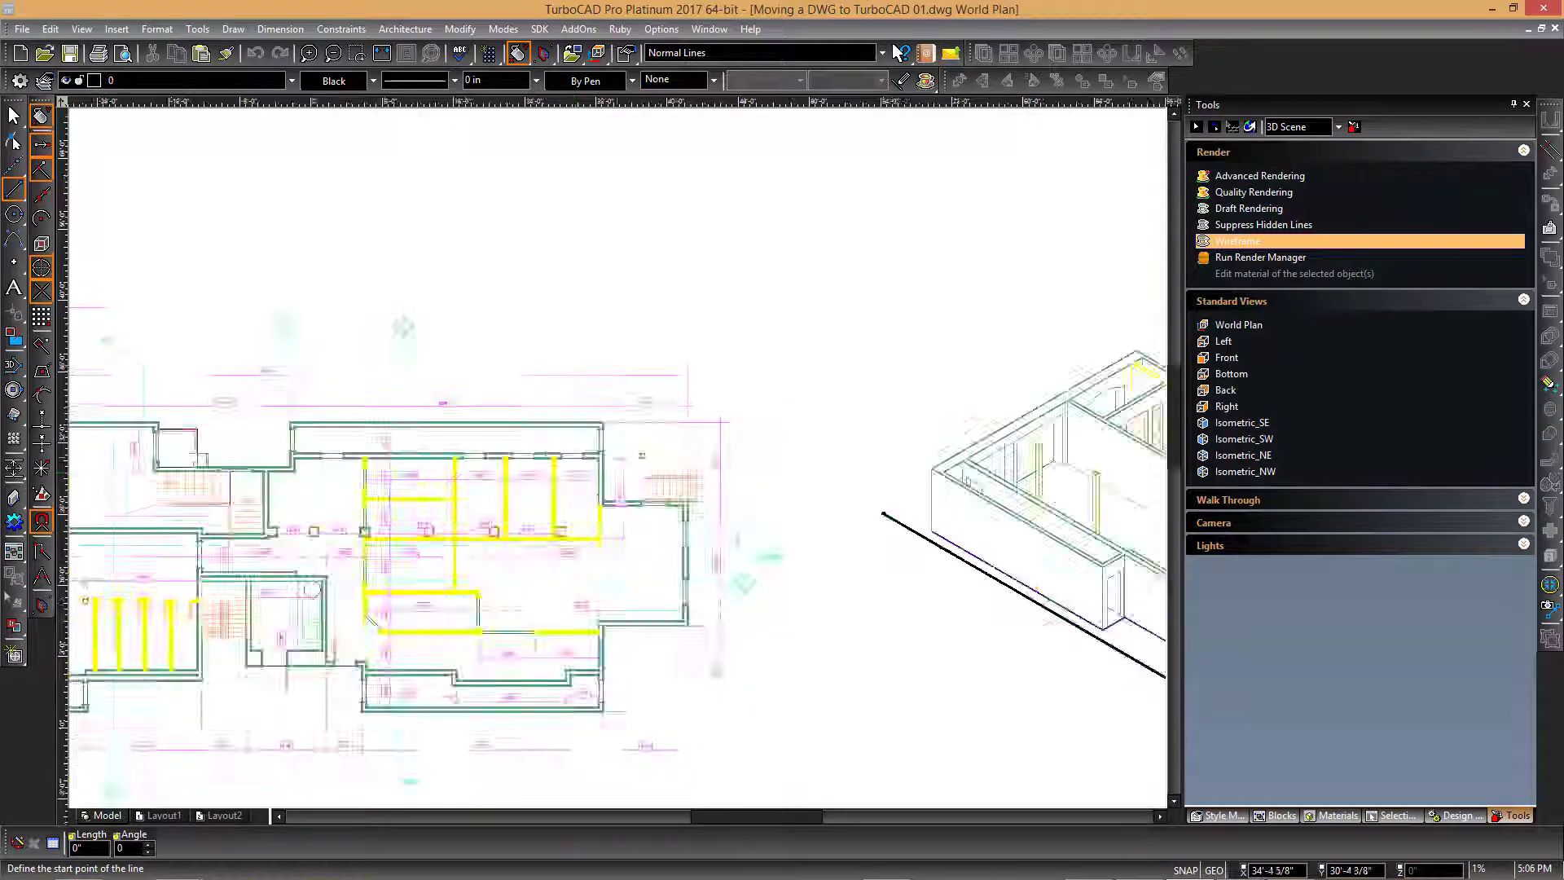